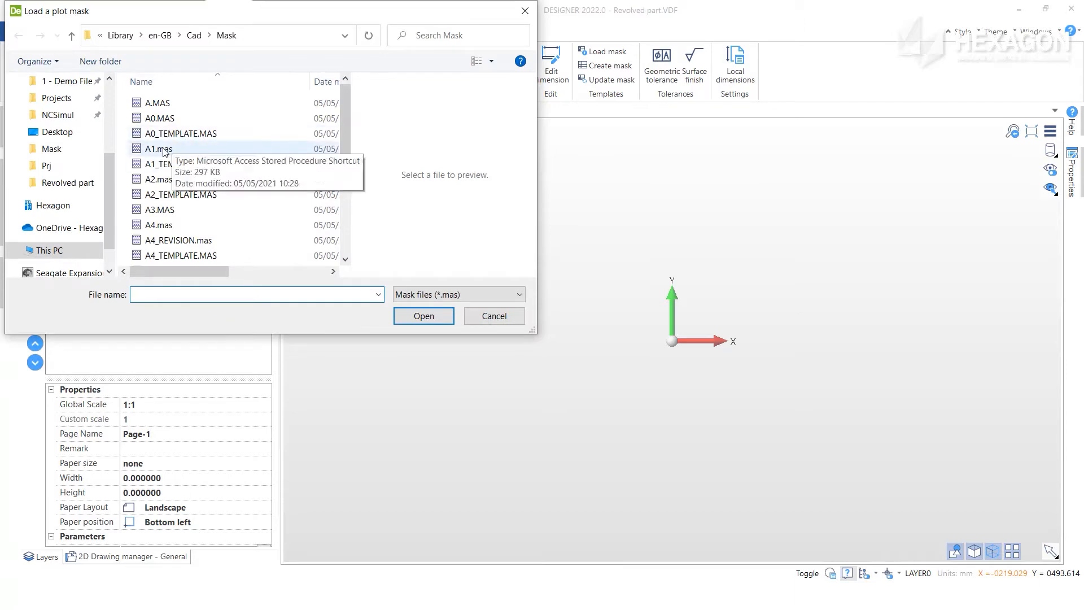
Load the A1.mas drawing frame onto Page-1 and place it at the origin.
left_click(155, 149)
left_click(424, 315)
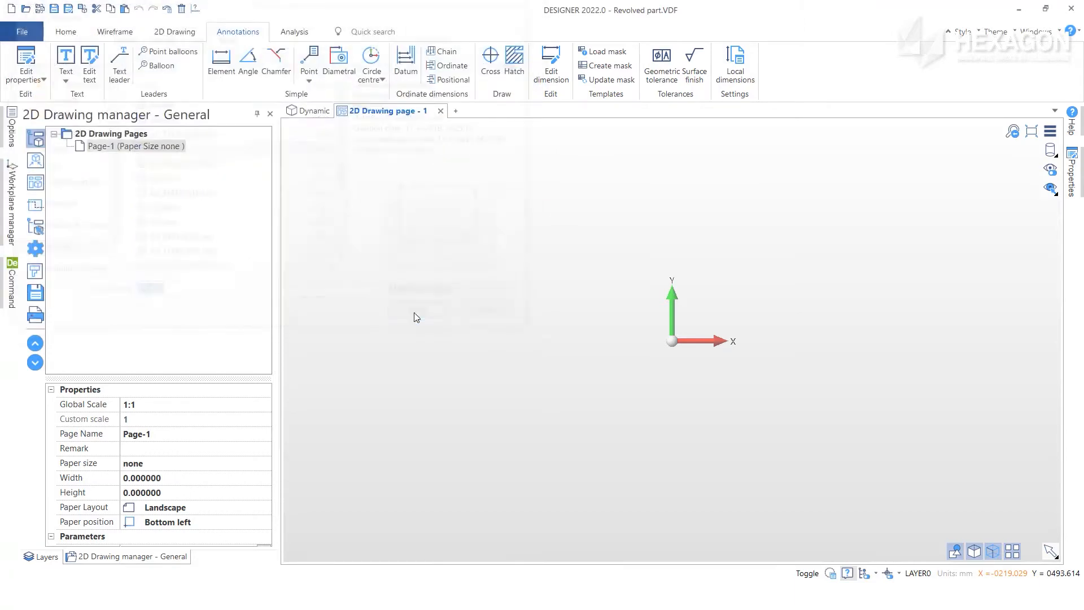
left_click(671, 340)
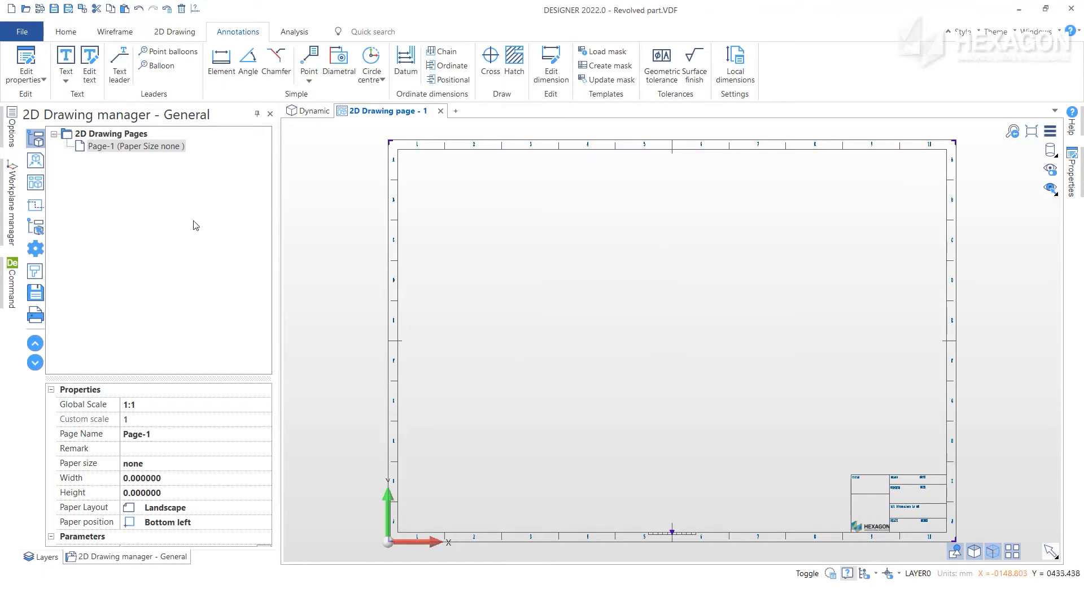
Generate a multi-view layout from the Absolute workplane without hidden lines, and place it around the middle of the Page-1 sheet.
left_click(35, 182)
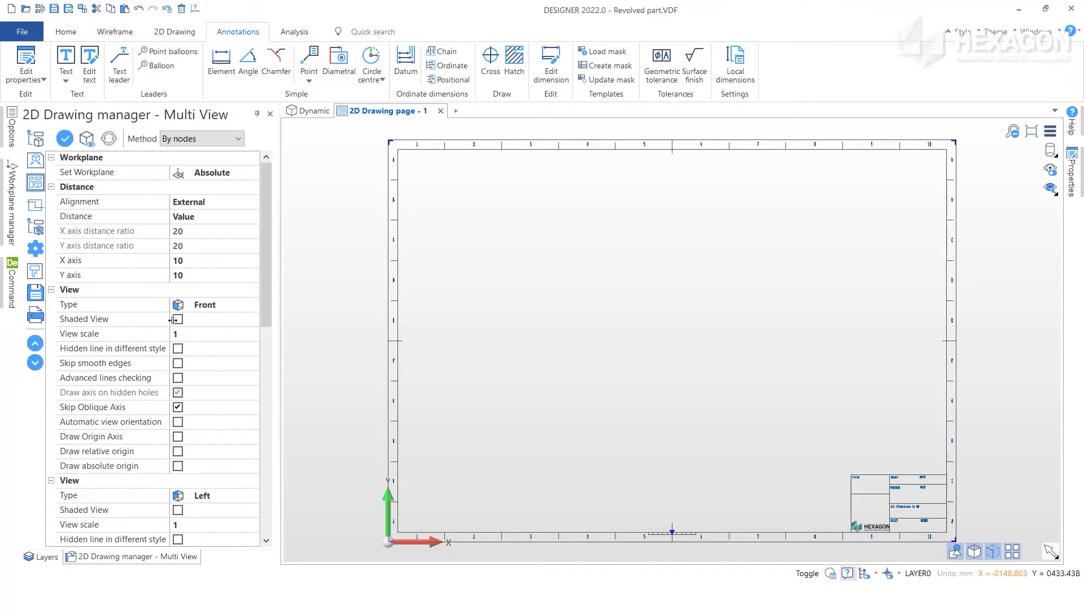
left_click(178, 349)
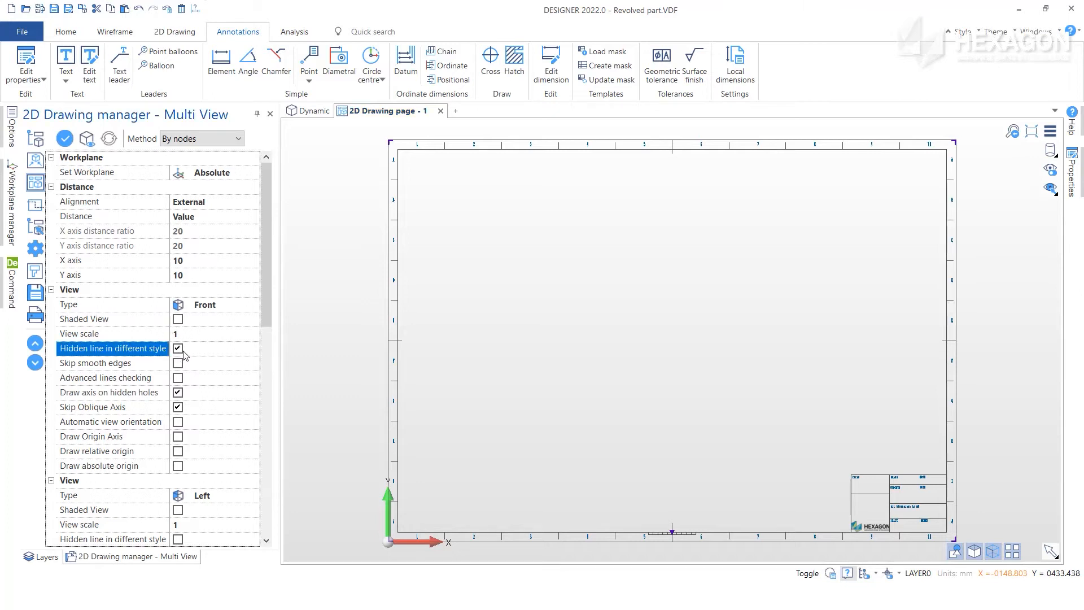
left_click(178, 349)
left_click(178, 320)
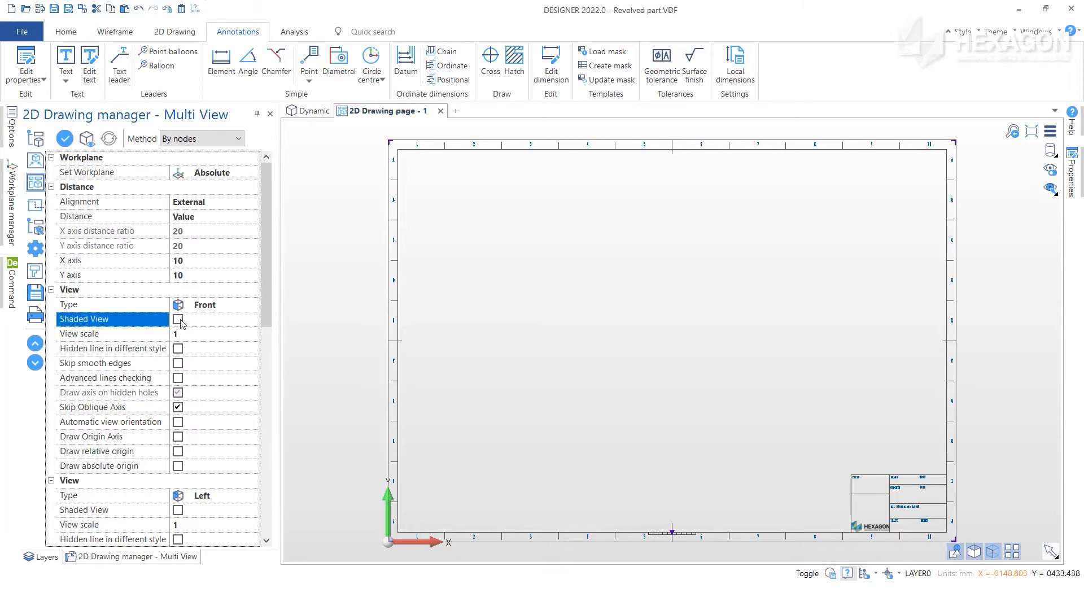
left_click(65, 138)
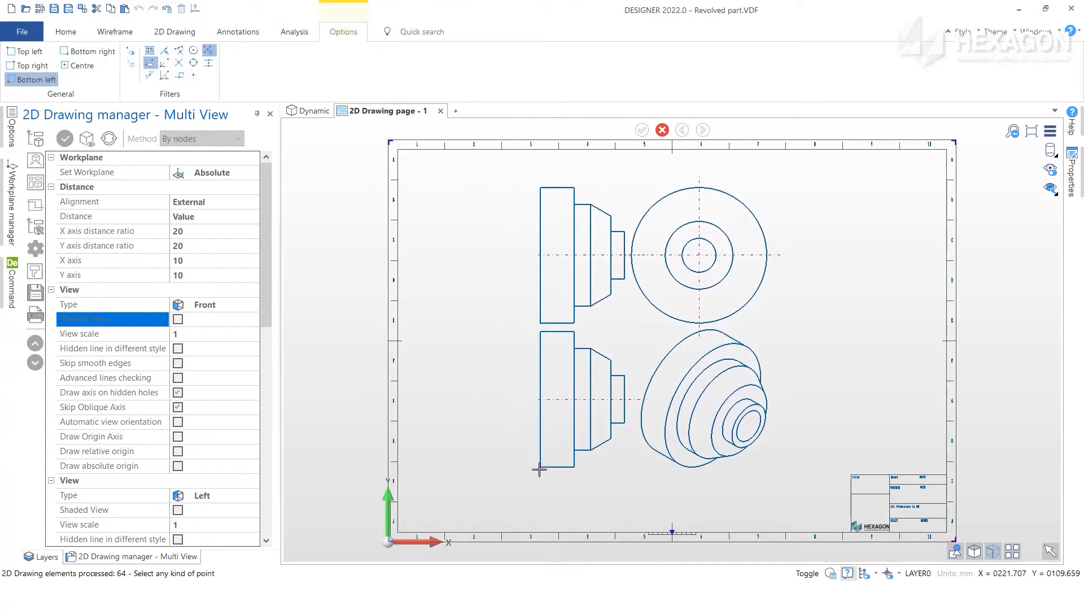
left_click(539, 470)
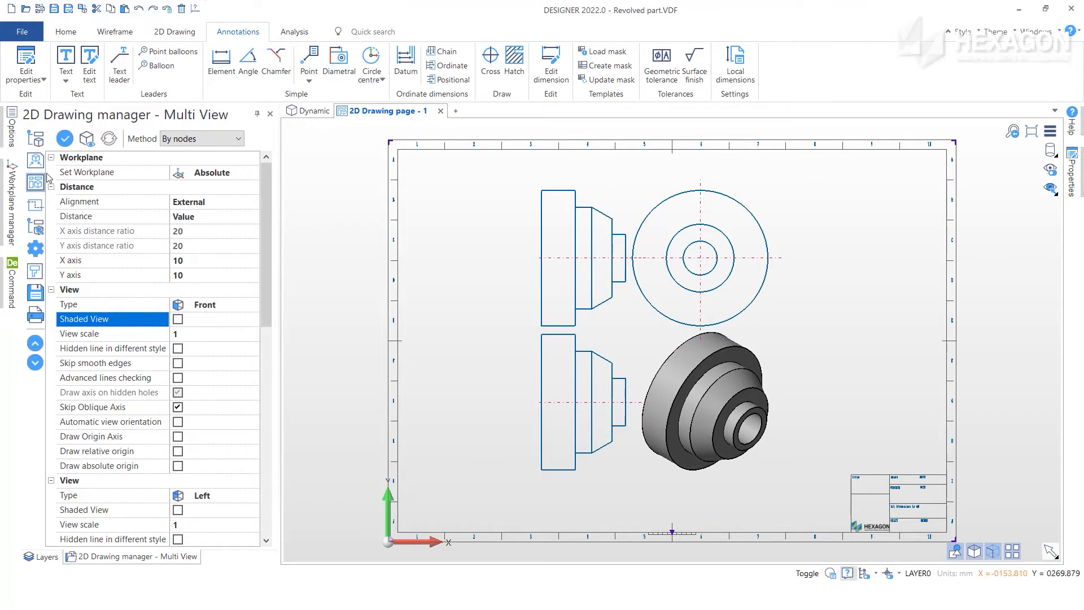
Add 2 new pages to the 2D drawing pages list.
left_click(38, 138)
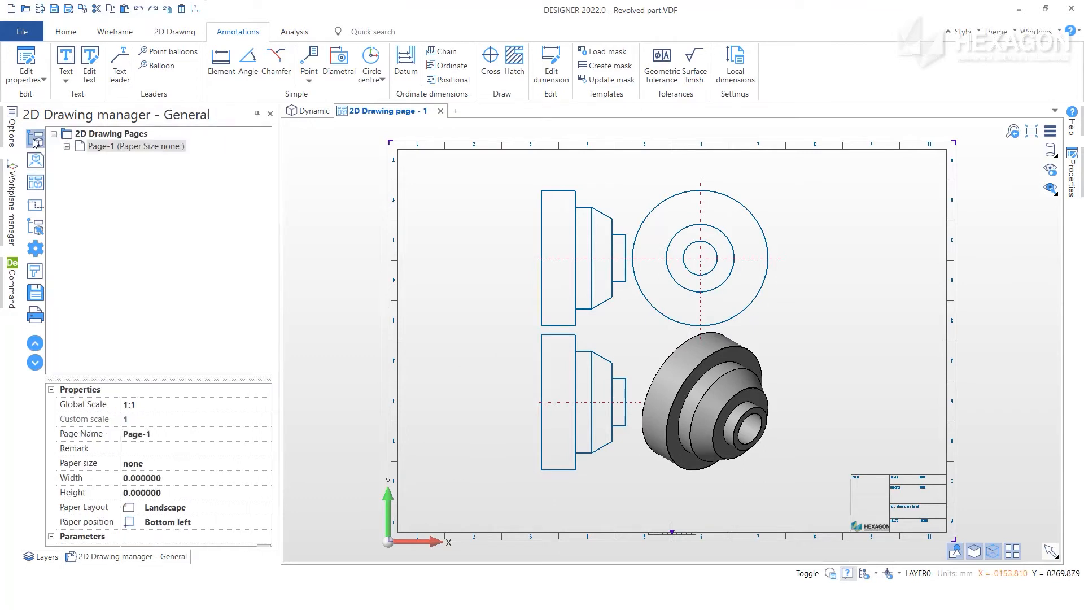
right_click(136, 138)
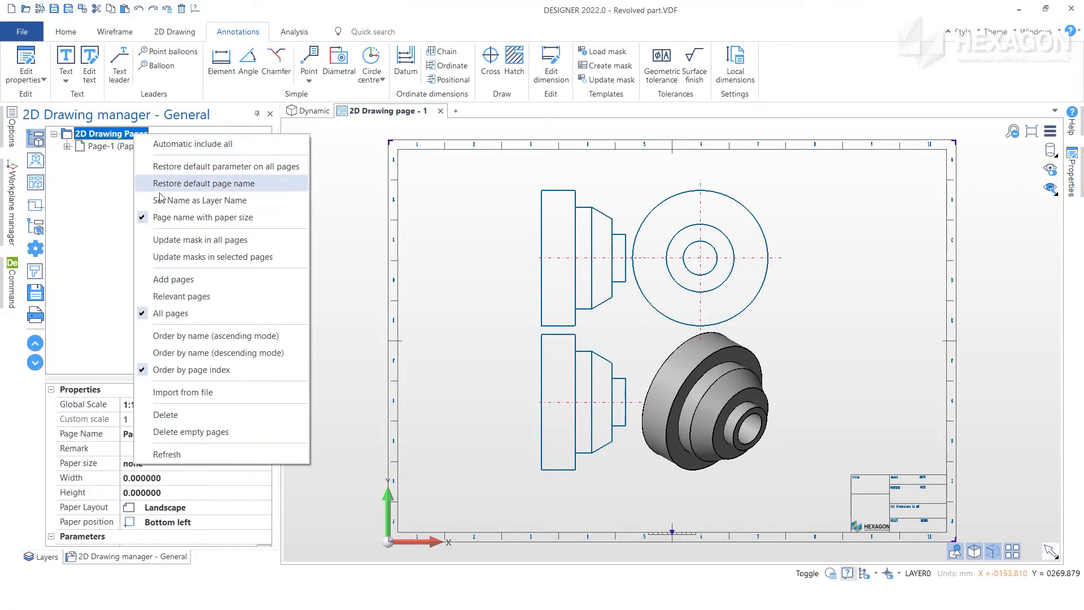
left_click(177, 281)
key("Tab")
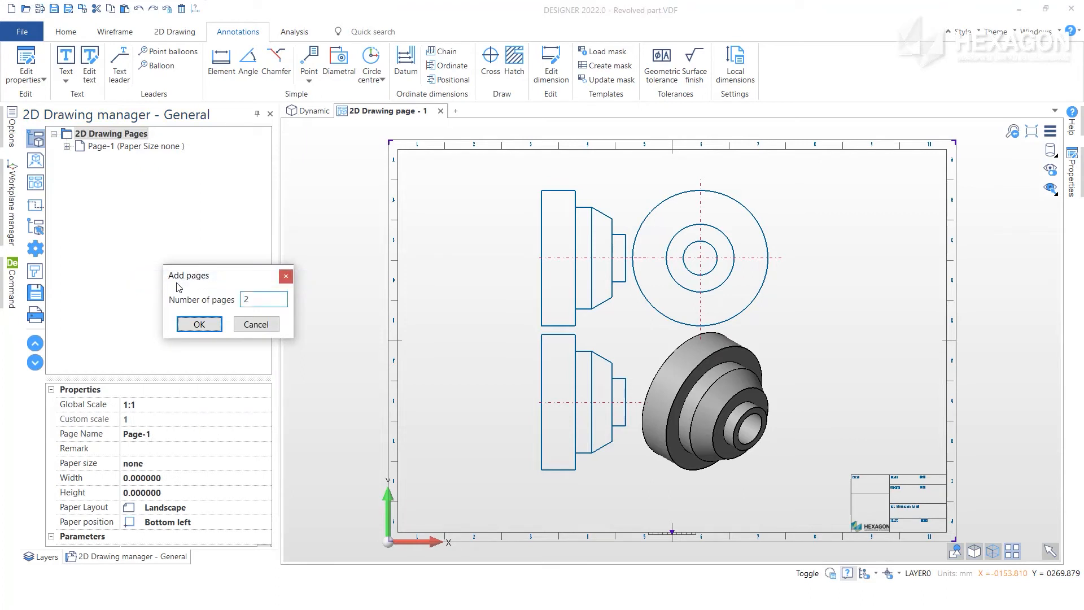
left_click(197, 324)
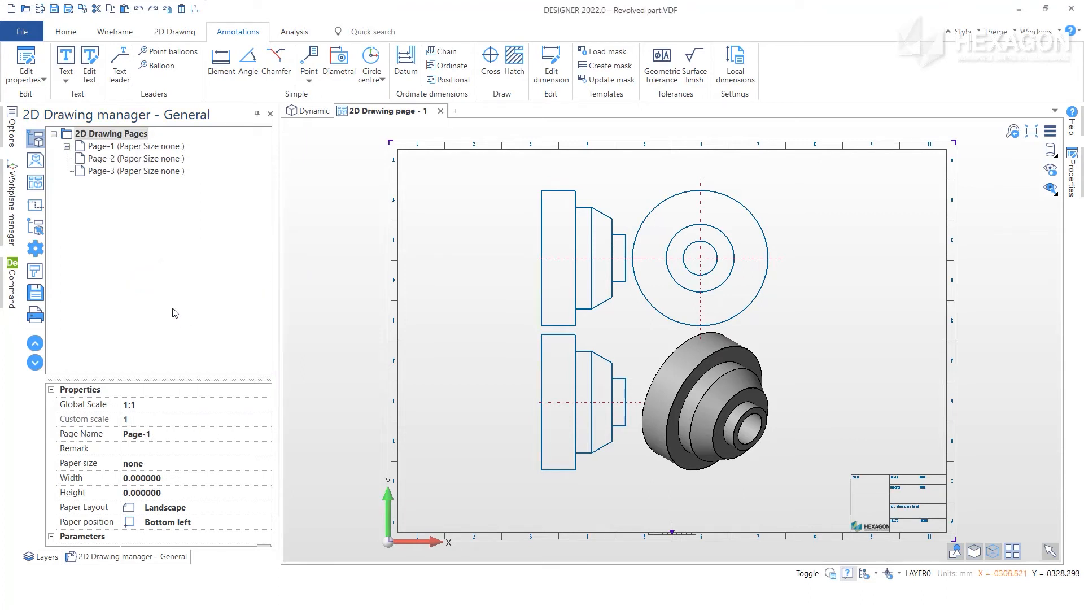
Activate Page-2, load the A1.mas drawing frame and place it at the origin.
double_click(124, 159)
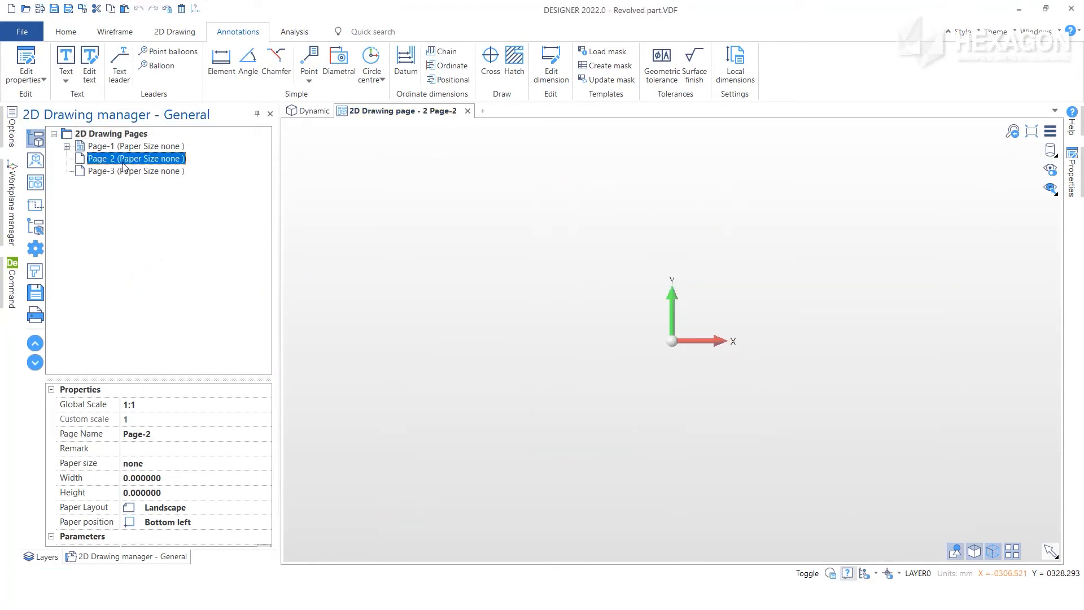
left_click(603, 51)
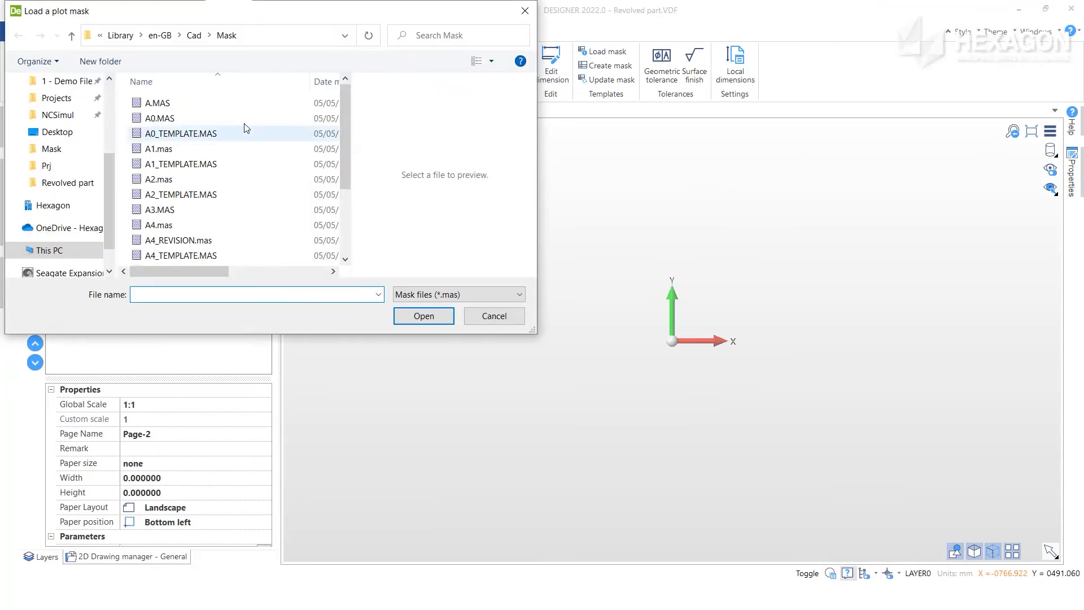
double_click(171, 151)
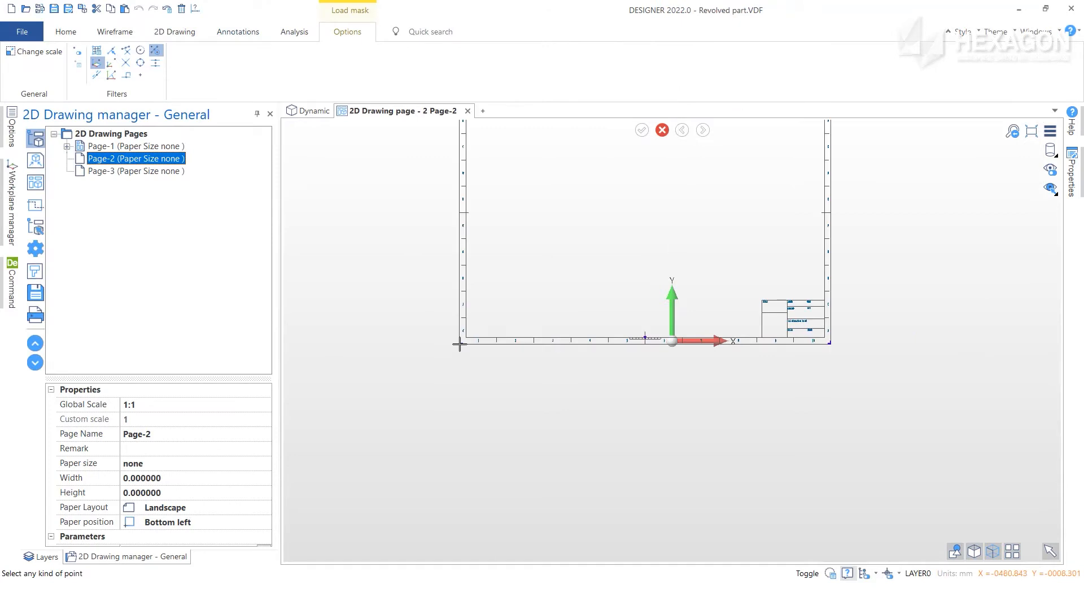
left_click(672, 340)
key("Return")
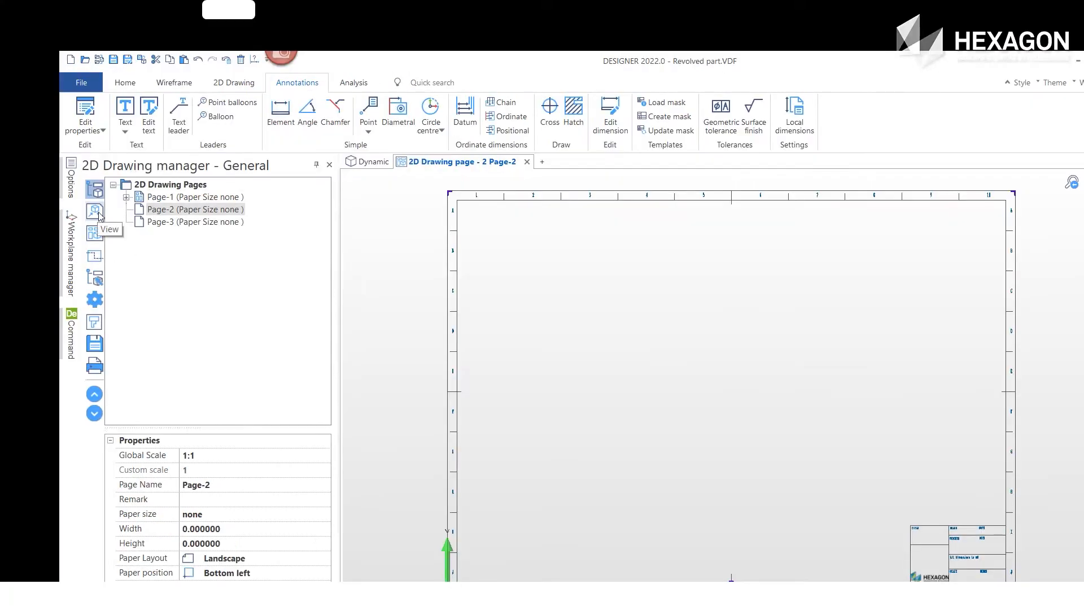
Create a single Top view from the Absolute workplane at scale 1 and place it in the upper middle of the Page-2 sheet.
left_click(36, 160)
left_click(168, 269)
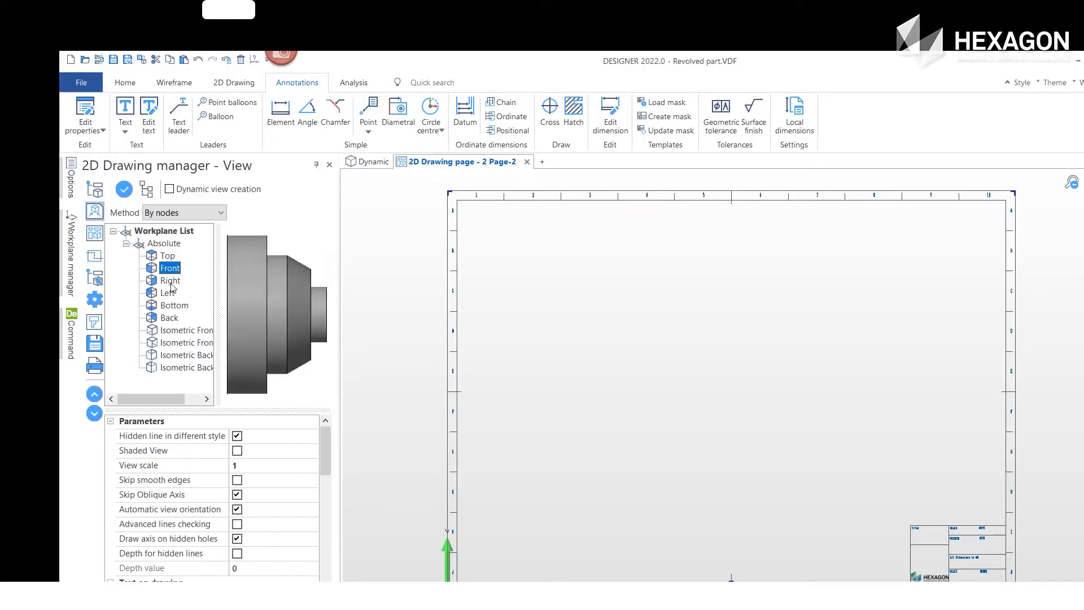
left_click(171, 281)
left_click(170, 318)
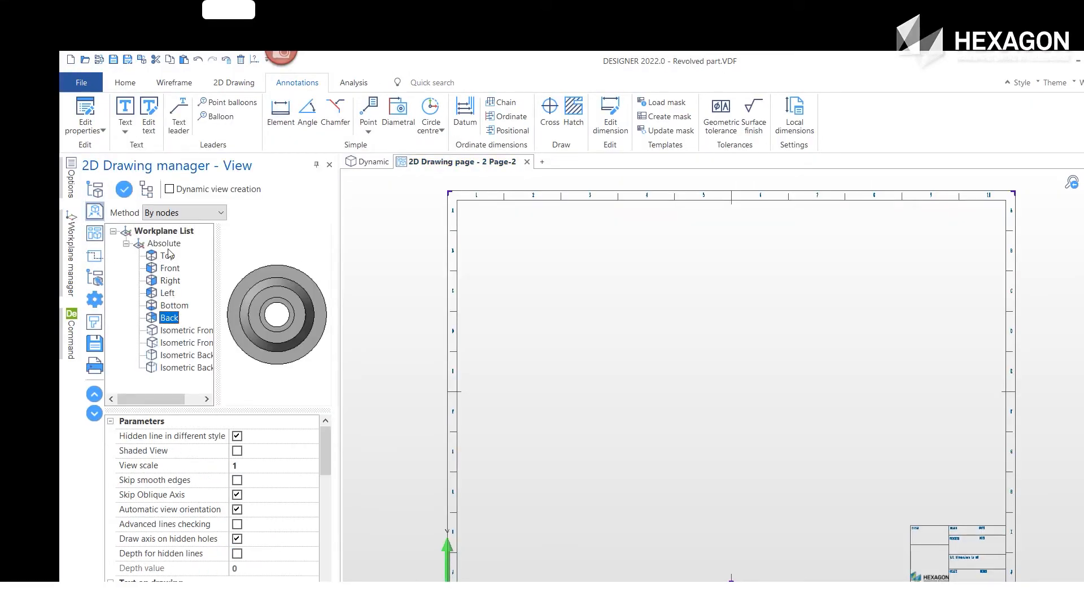
left_click(168, 256)
left_click(120, 190)
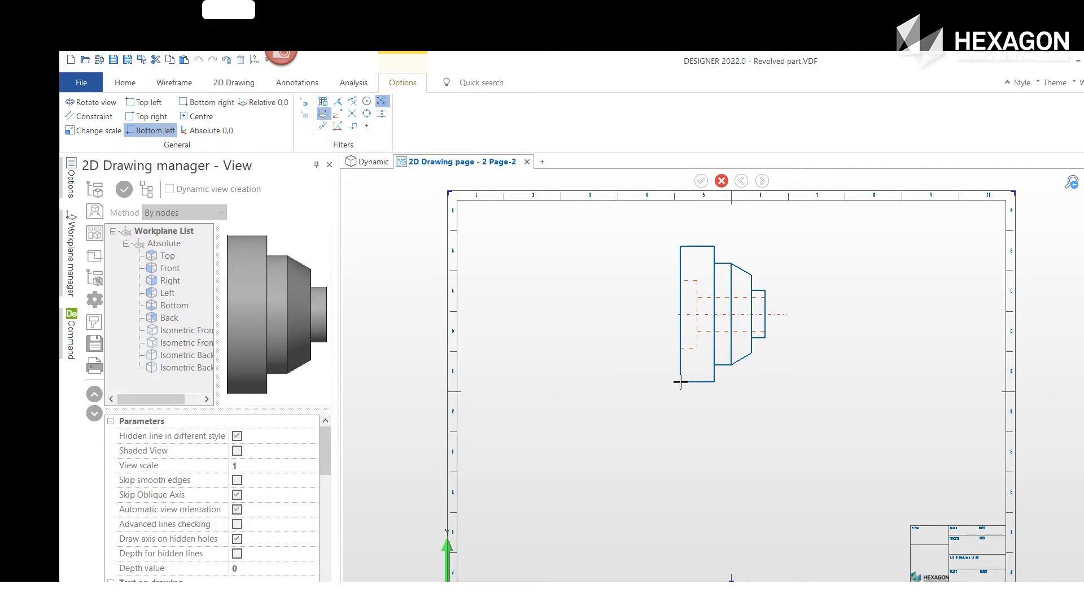
left_click(680, 382)
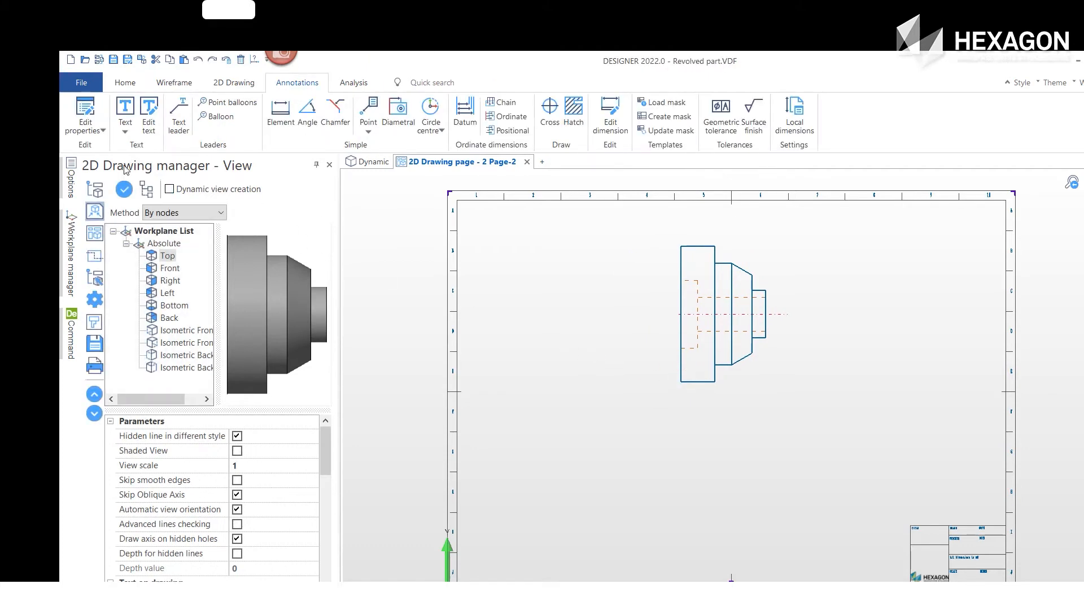
Enable dynamic view creation and project a view from the placed Top view directly below it.
left_click(170, 189)
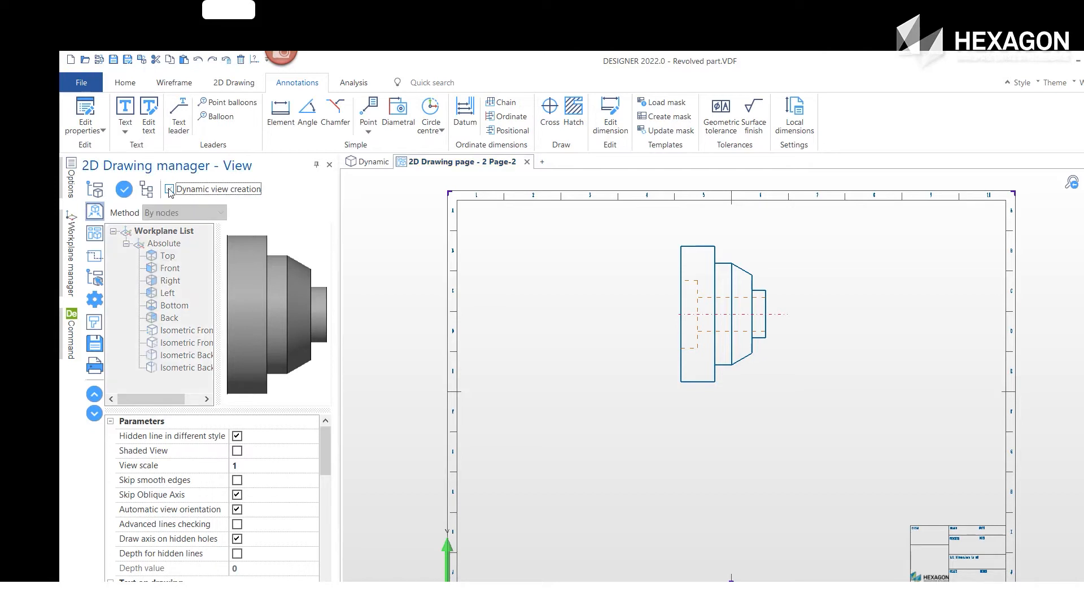
left_click(124, 189)
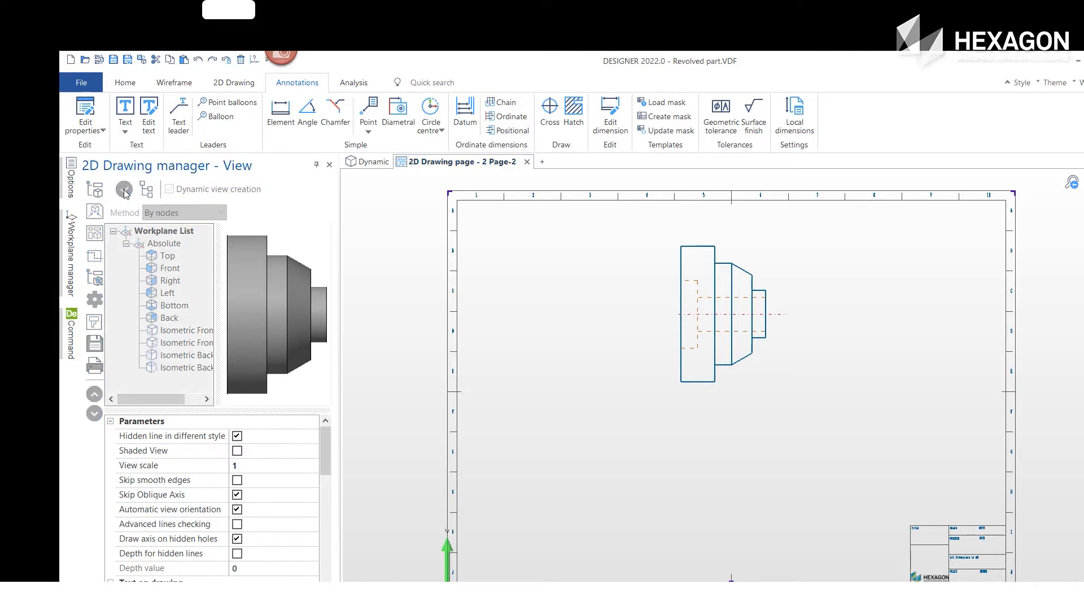
left_click(703, 315)
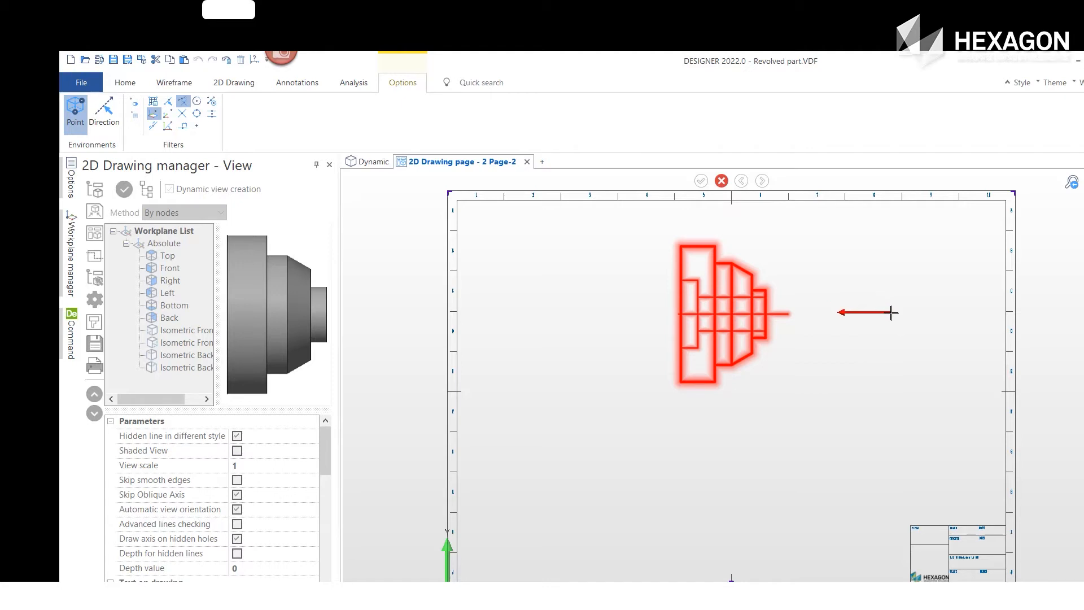
left_click(711, 480)
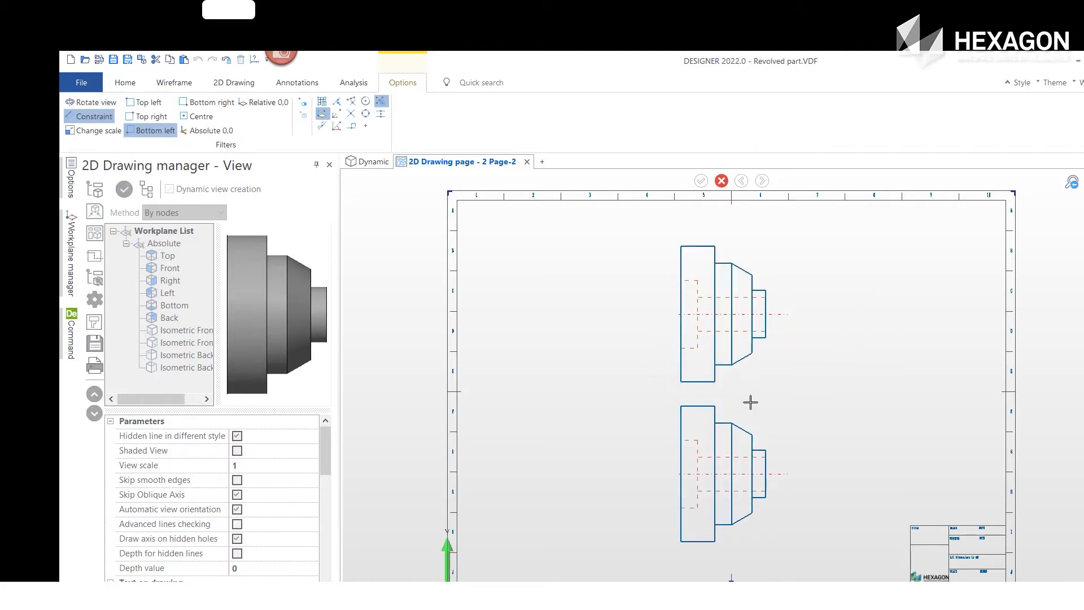
Project a circular end view from the Top view to its right, and finish dynamic view creation.
left_click(746, 341)
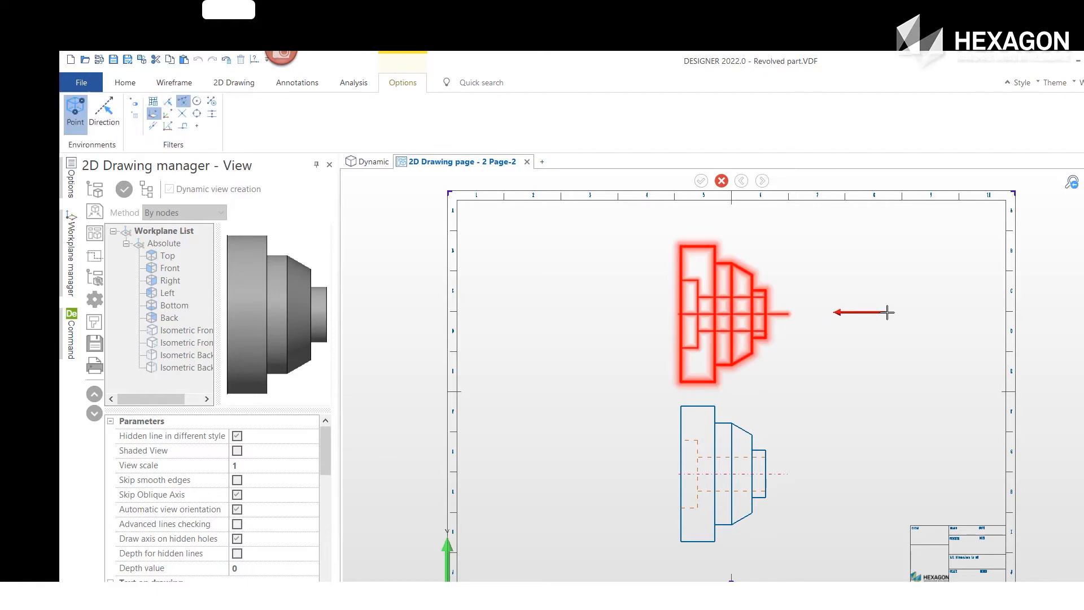
left_click(827, 312)
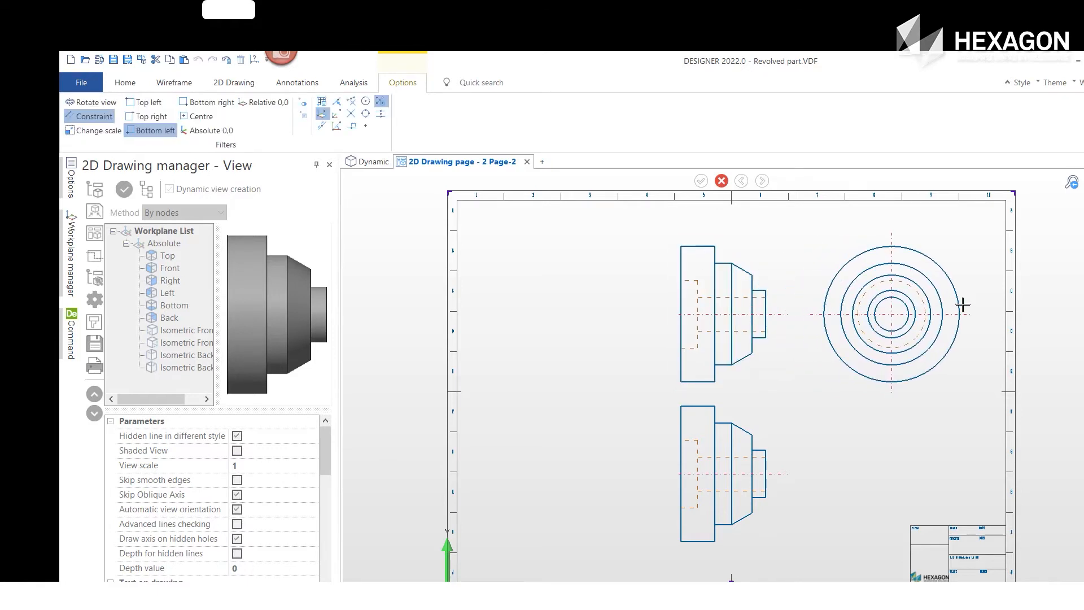
left_click(961, 308)
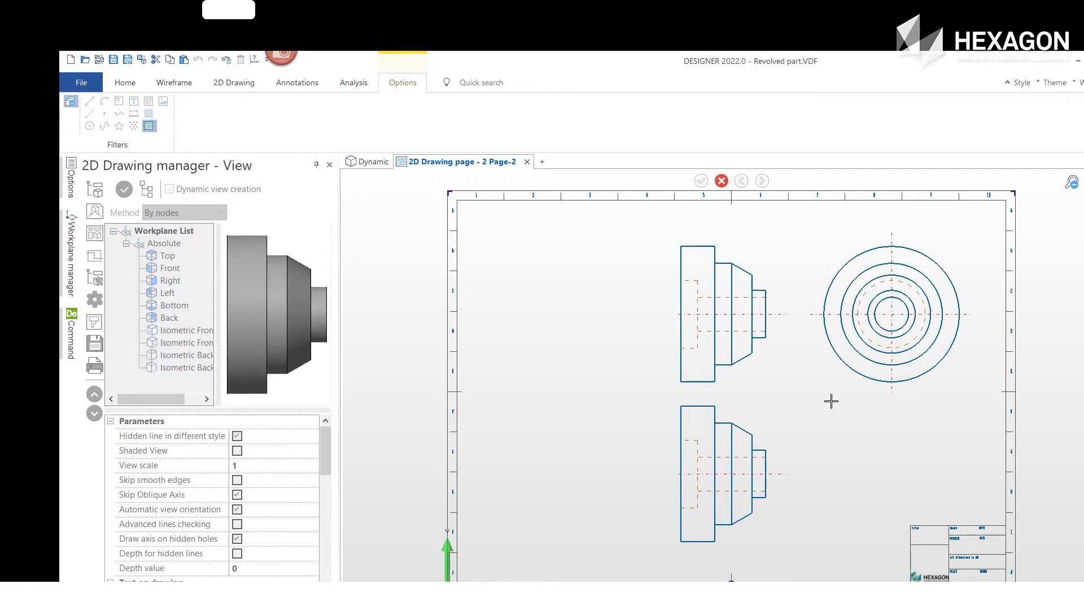
key("Escape")
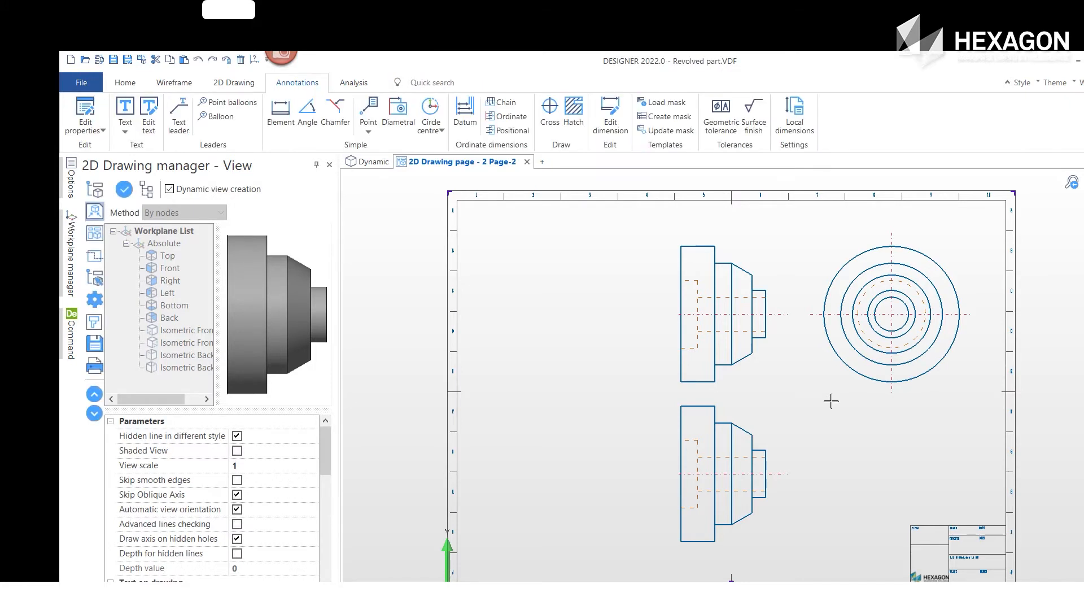
Edit the lower projected view's properties to turn off Hidden line in different style.
right_click(831, 401)
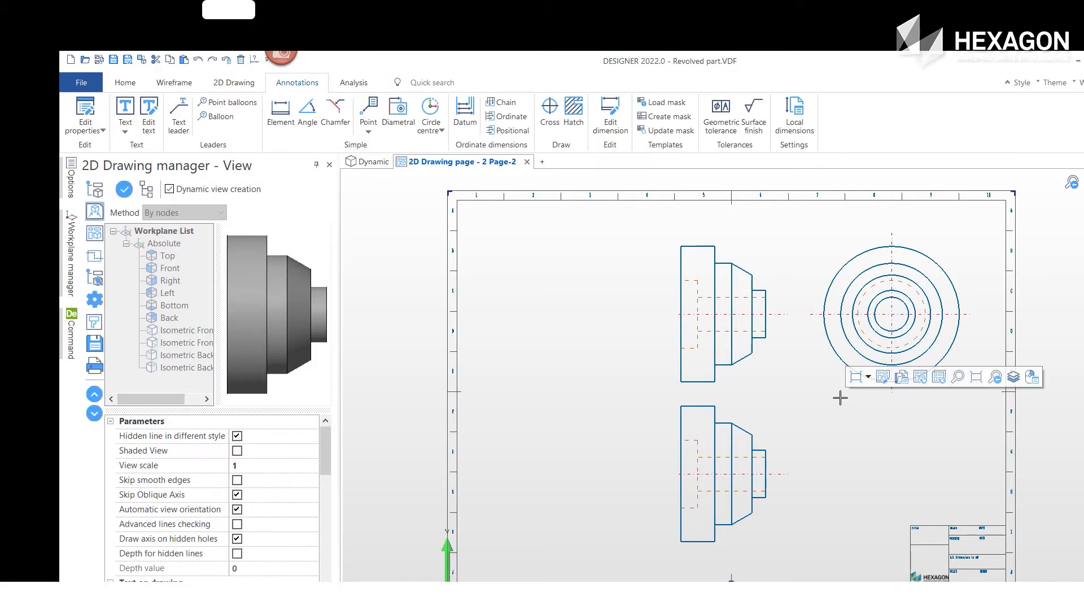
left_click(884, 377)
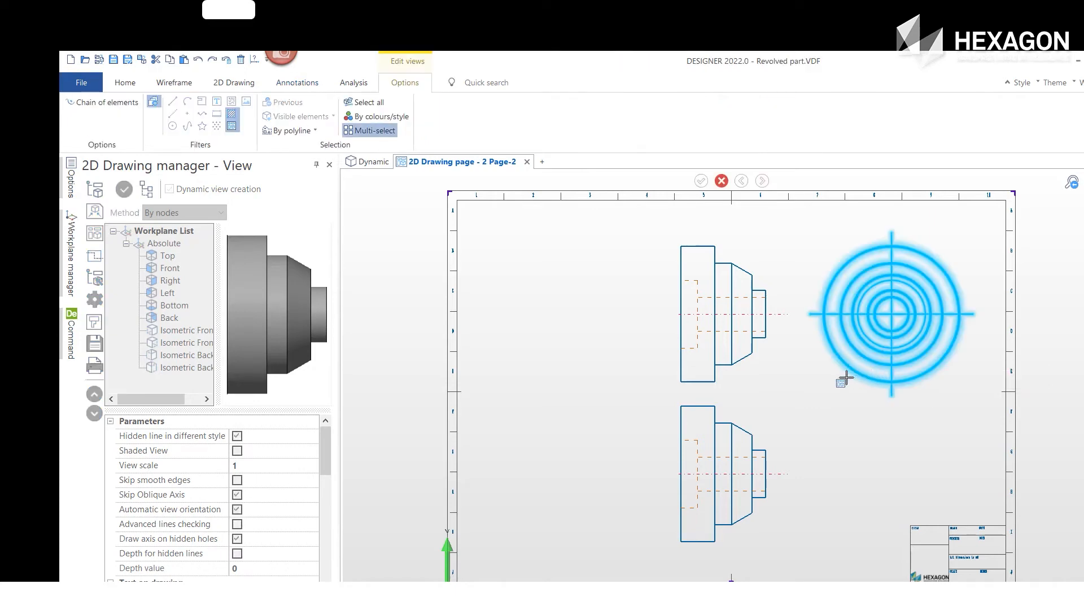
left_click(735, 426)
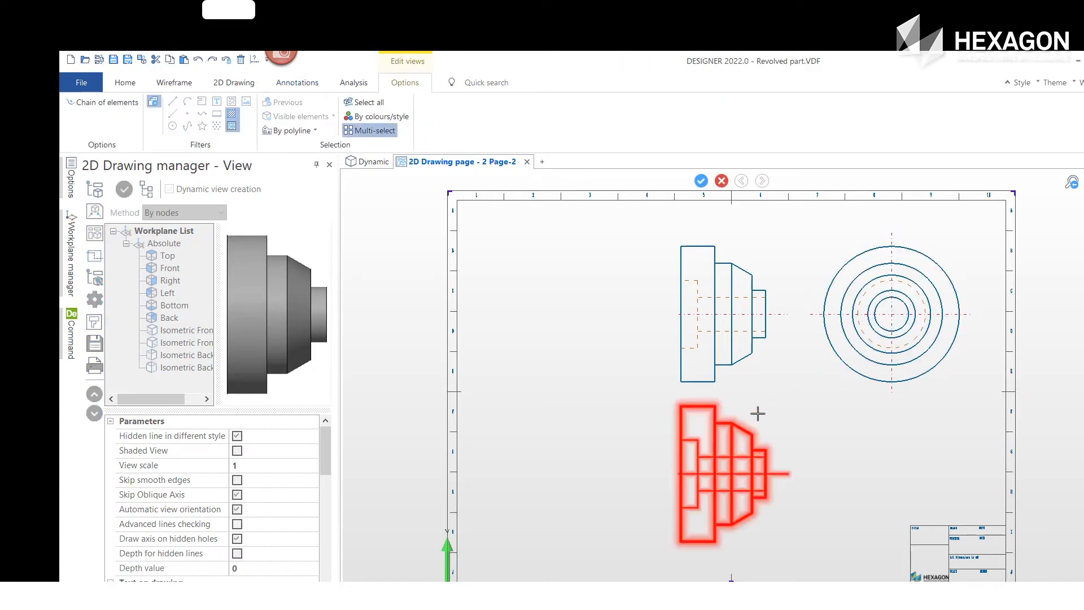
right_click(758, 412)
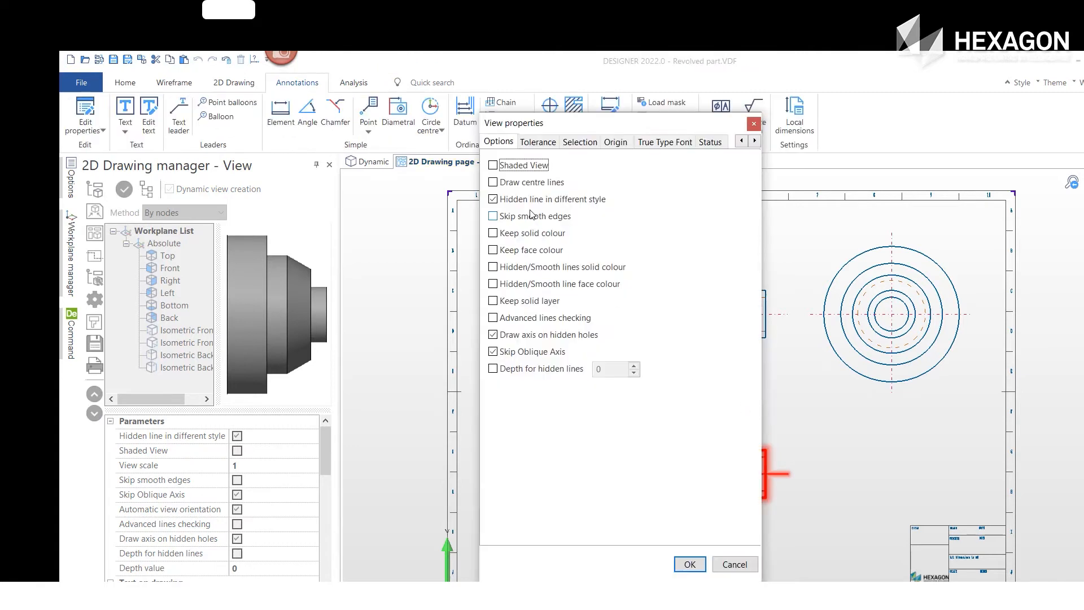
left_click(493, 200)
left_click(689, 563)
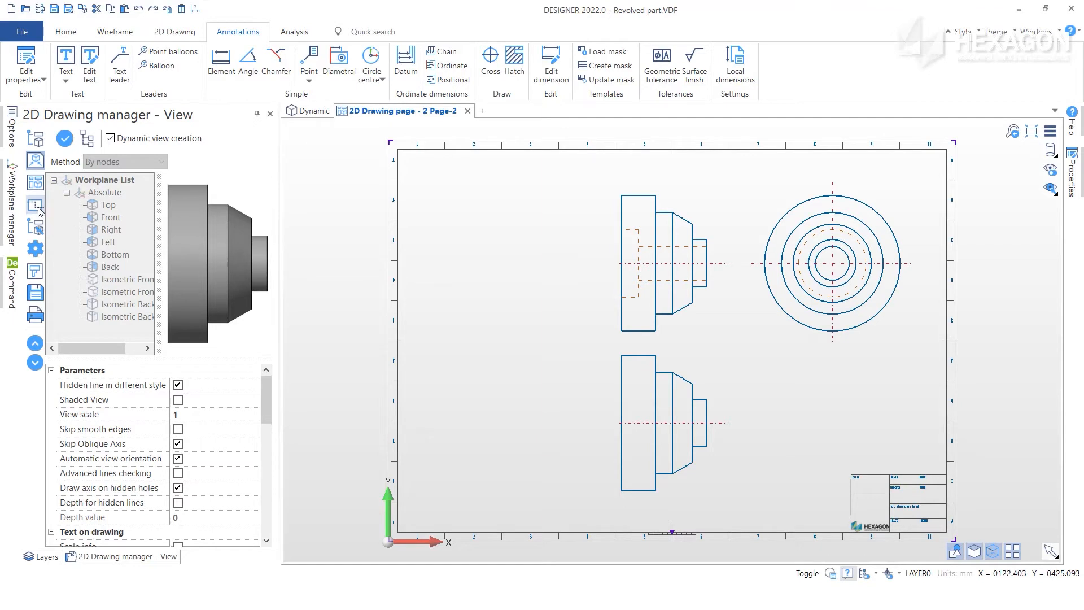
Start a Standard section with the Fixed section option and select the circular end view as the view to cut.
left_click(37, 209)
left_click(230, 175)
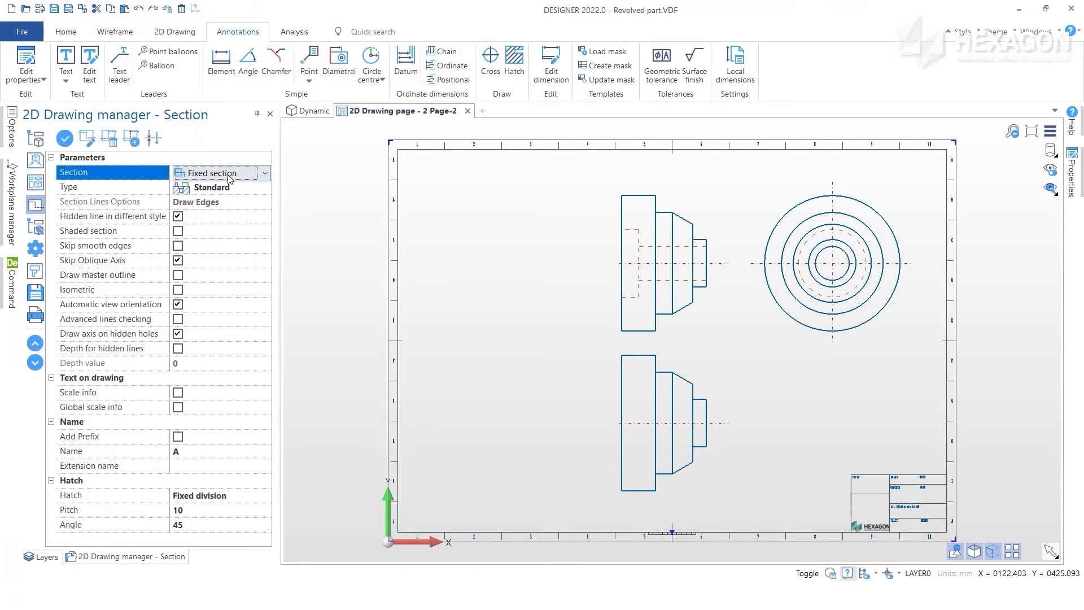
left_click(264, 176)
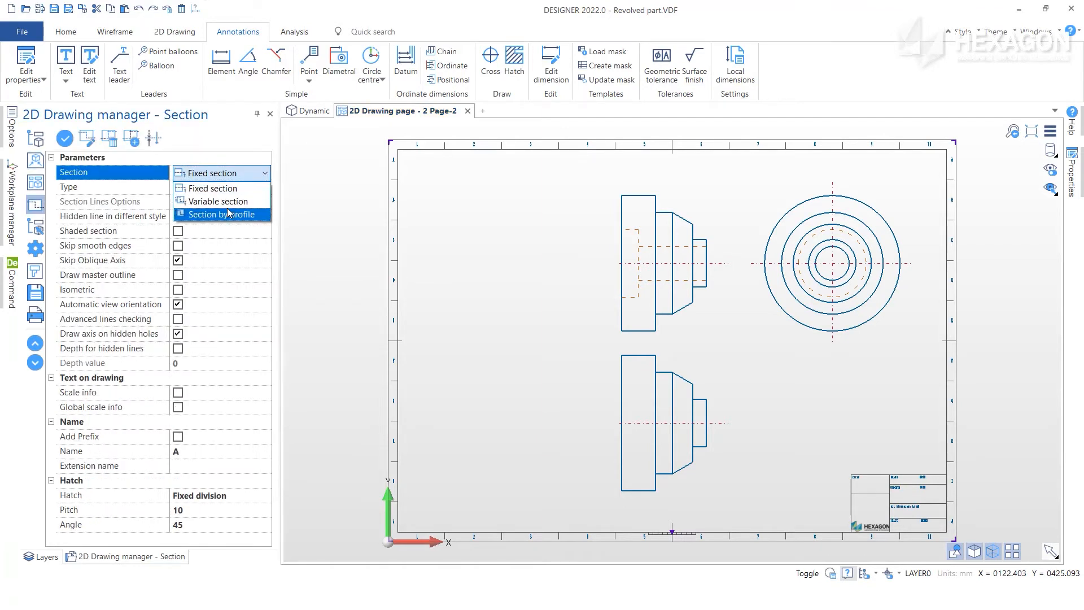
left_click(230, 177)
left_click(64, 137)
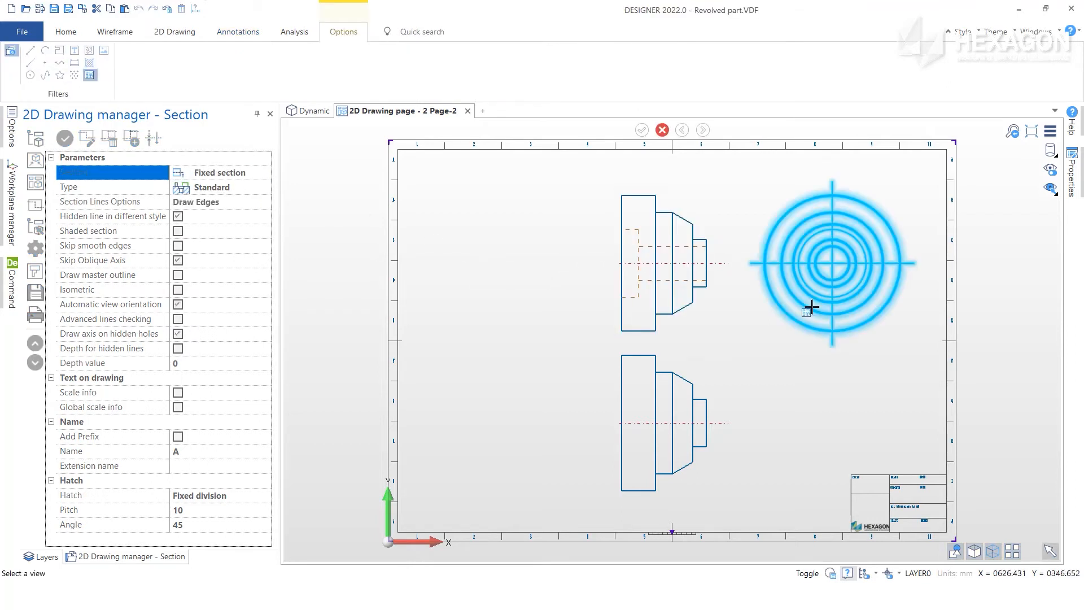
left_click(809, 307)
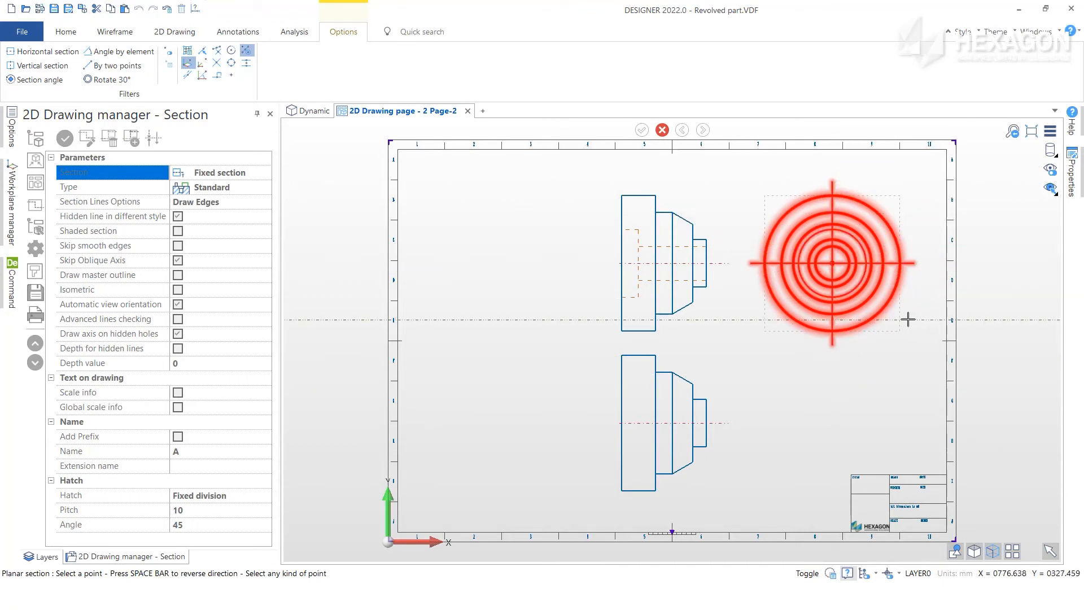
Cut the end view vertically through its centre, keep the default viewing direction, and place the section view to the left of the Top view.
left_click(48, 67)
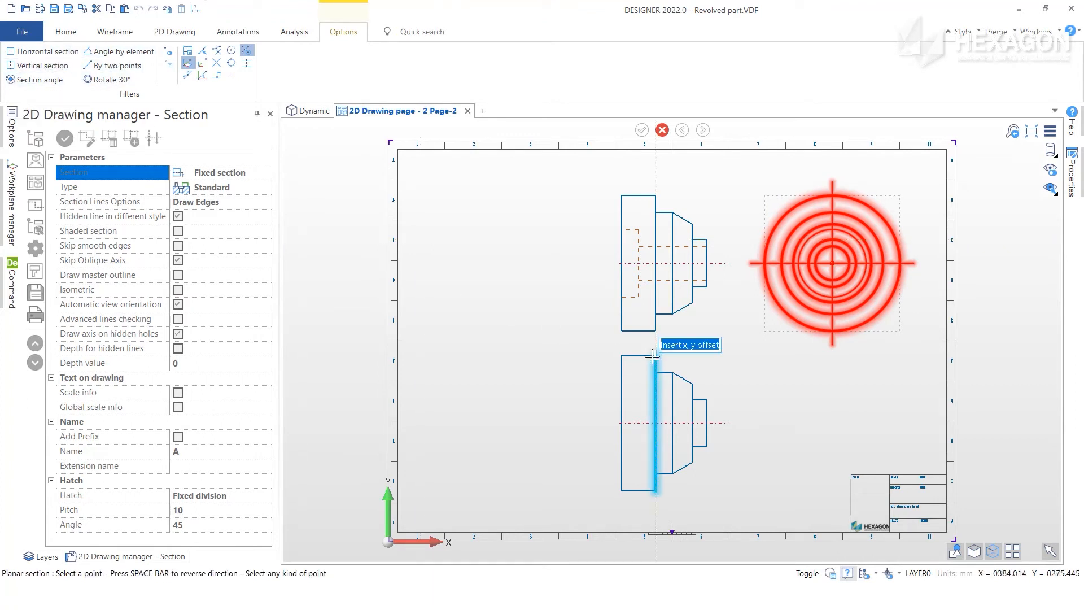
left_click(831, 263)
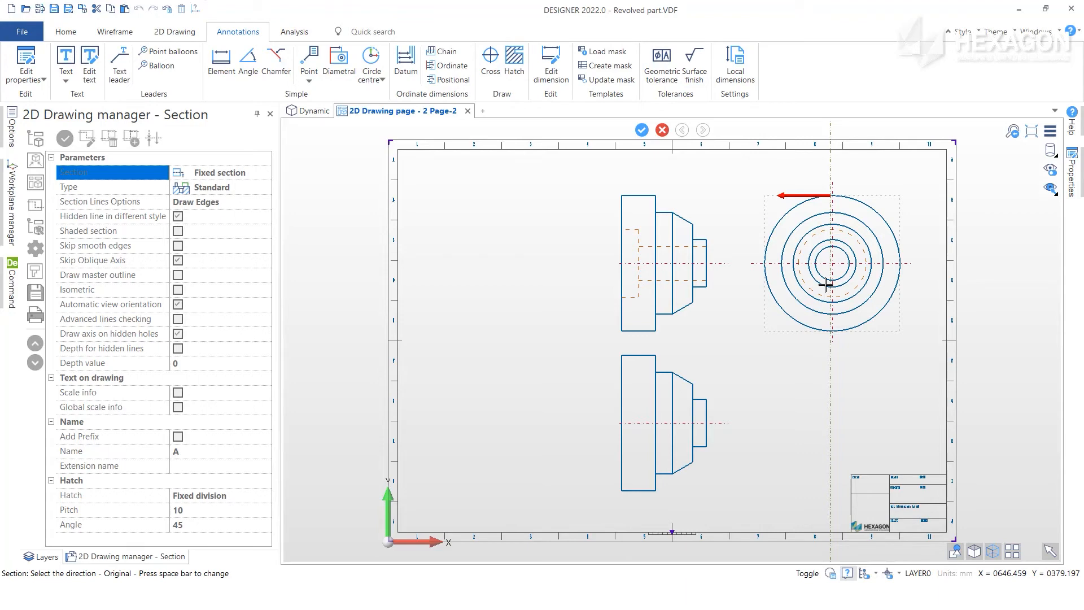
left_click(788, 362)
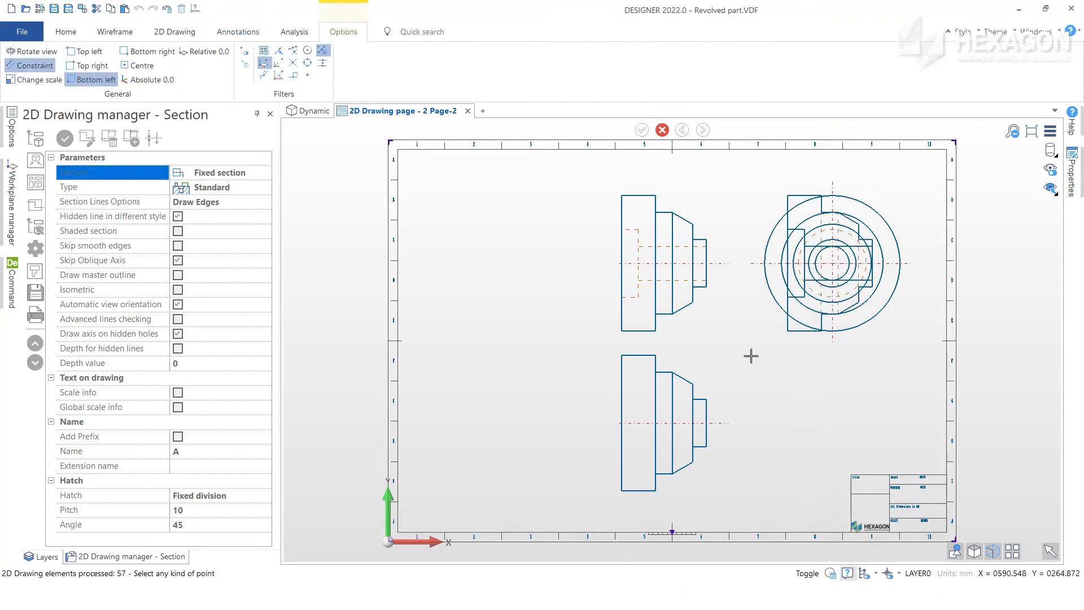
left_click(480, 300)
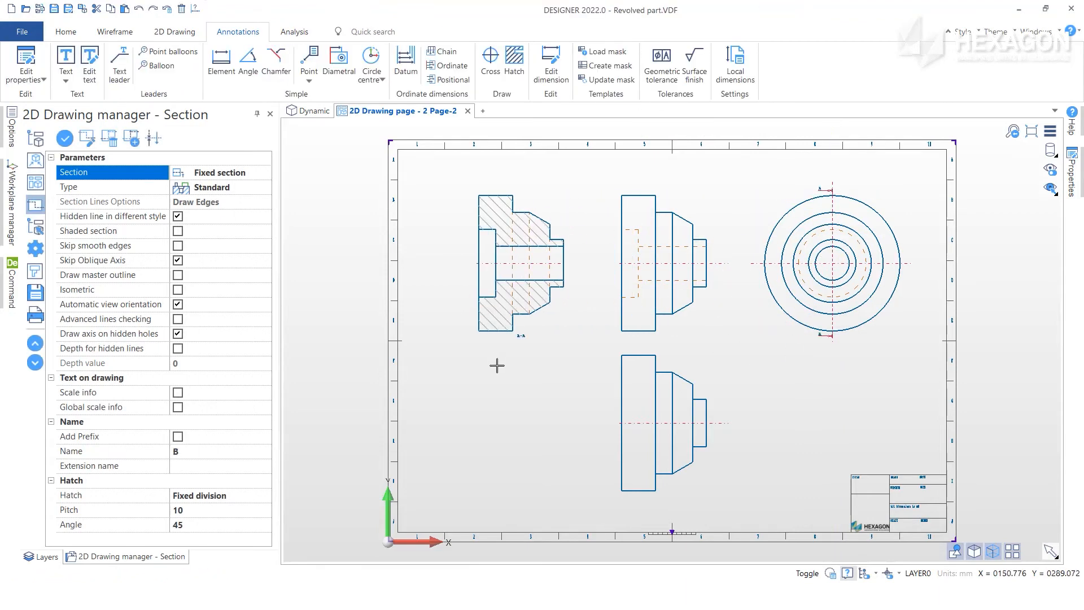
right_click(497, 368)
Add element dimensions to the lower projected view: its left edge's height placed beside it and its overall length placed below it.
left_click(226, 63)
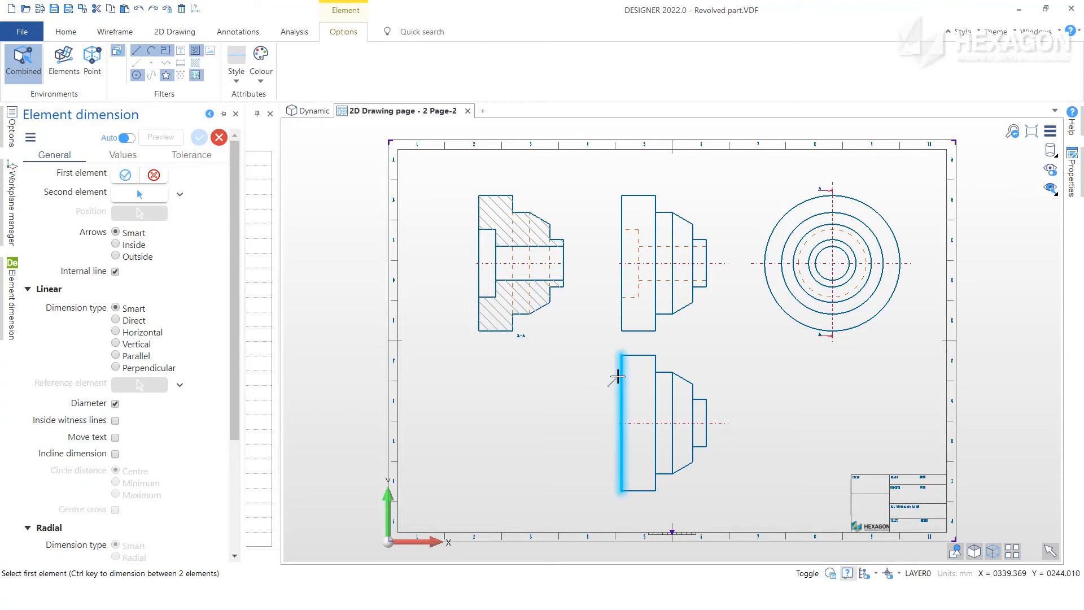
left_click(600, 386)
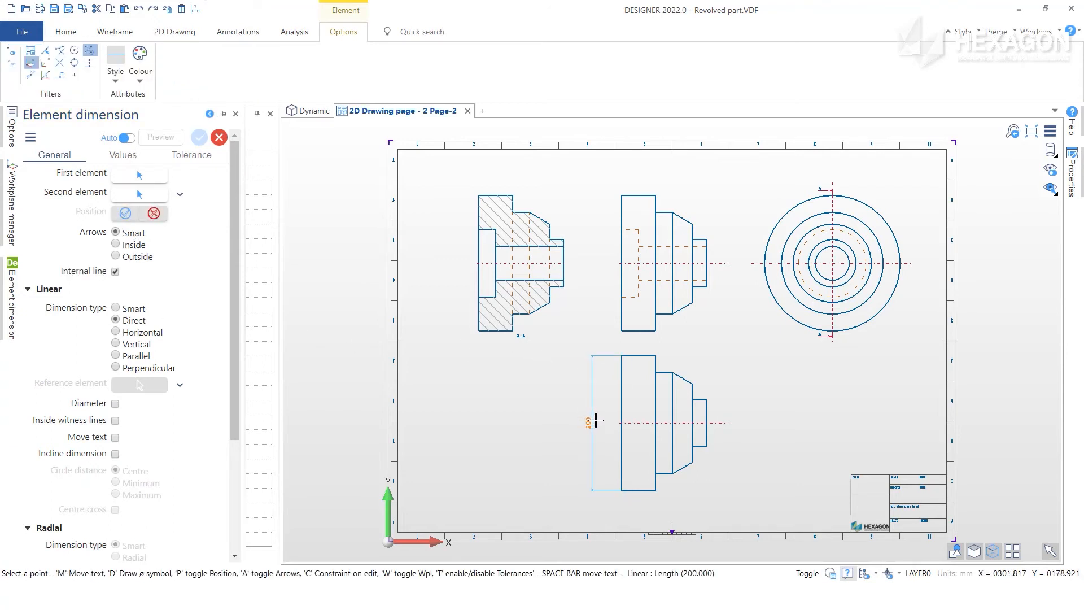
left_click(601, 419)
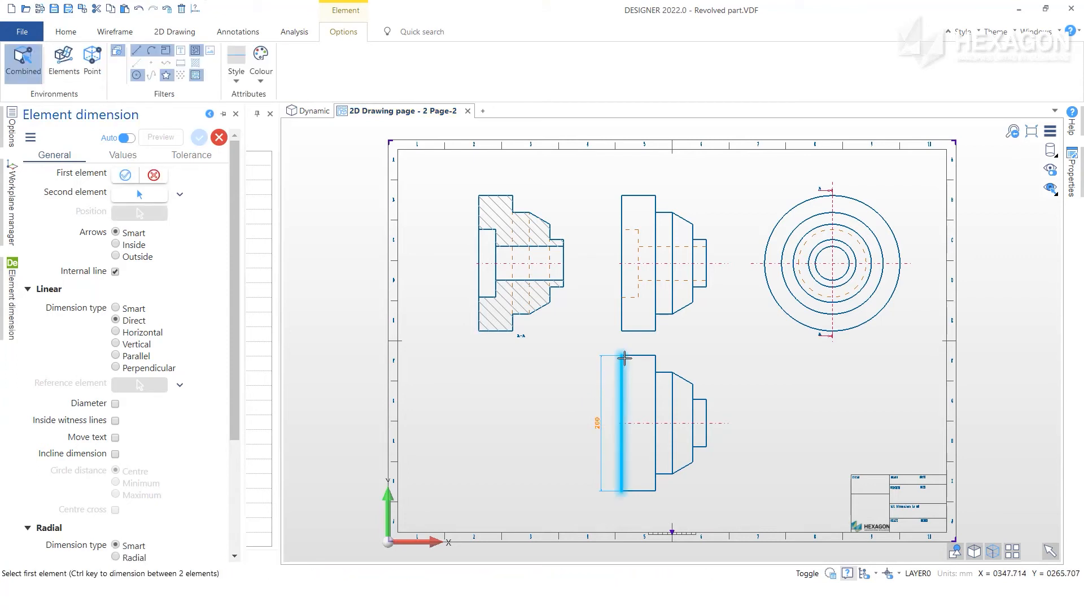
left_click(620, 489)
left_click(701, 462)
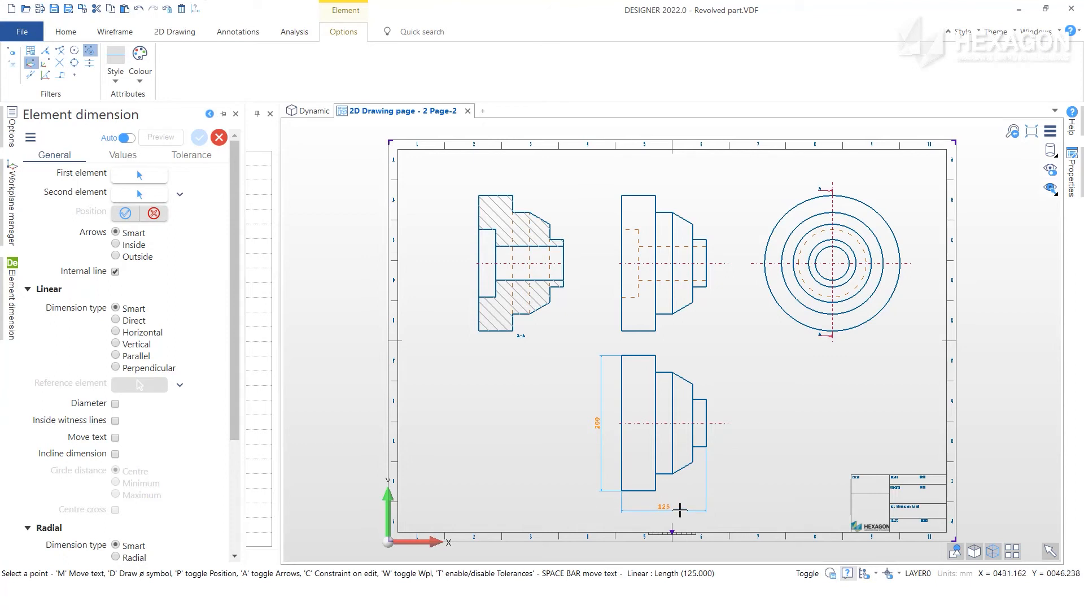
left_click(680, 509)
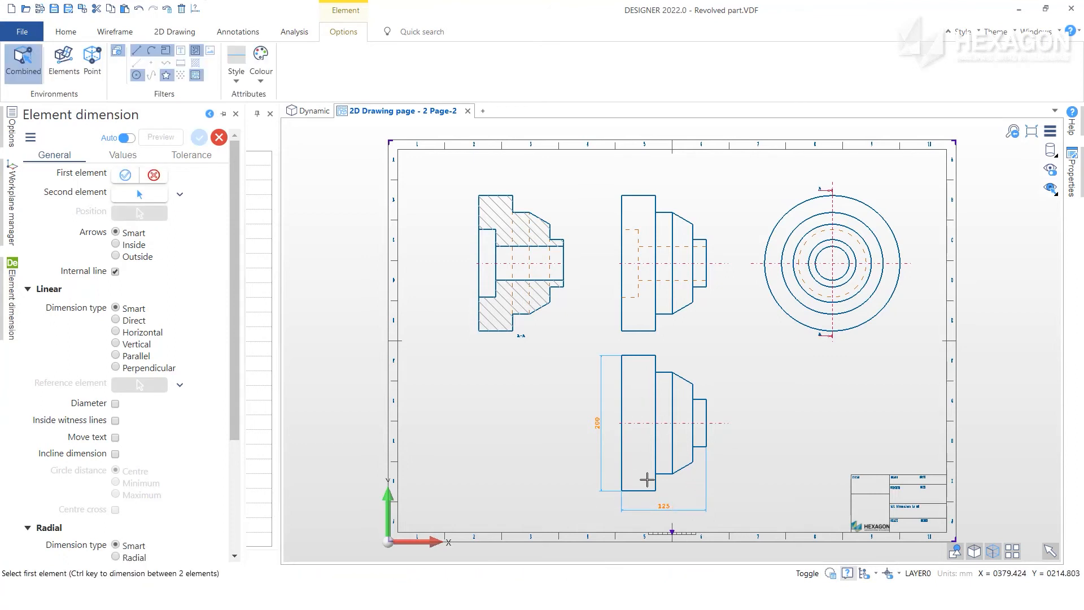
Add a second overall length dimension above the lower view, from its left edge to the right end of the part.
left_click(623, 371)
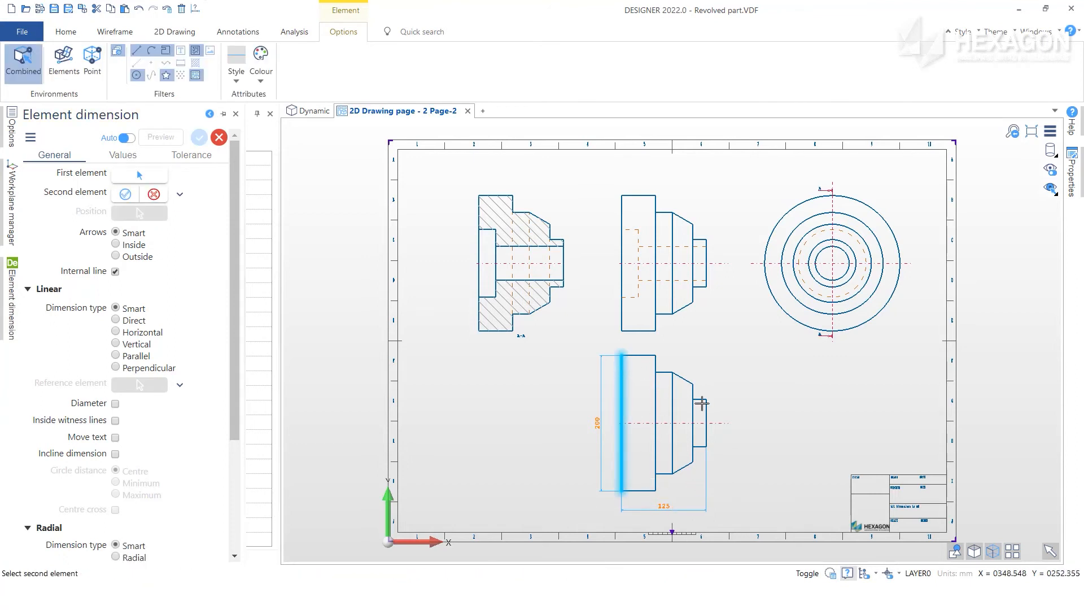
left_click(701, 384)
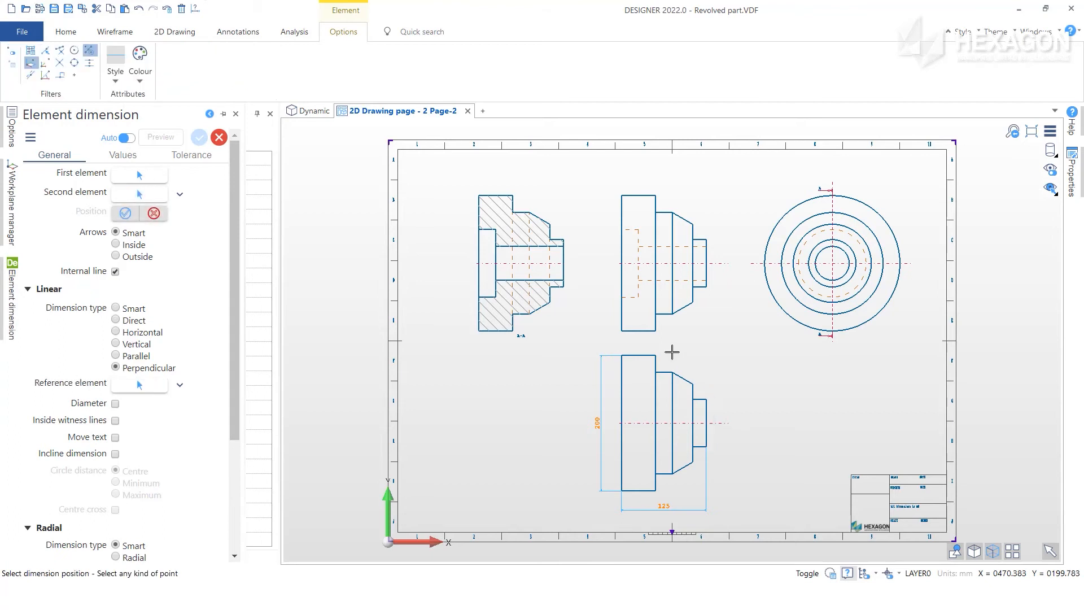
left_click(671, 346)
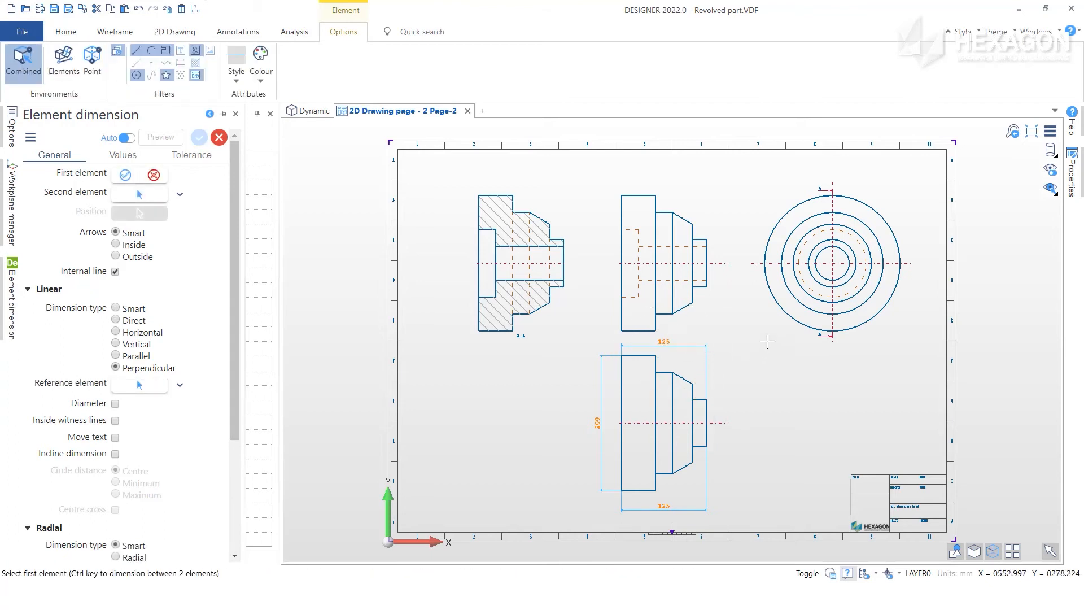
Dimension the outermost circle of the end view using the Smart radial type, place it at the circle's lower left, and finish dimensioning.
left_click(778, 322)
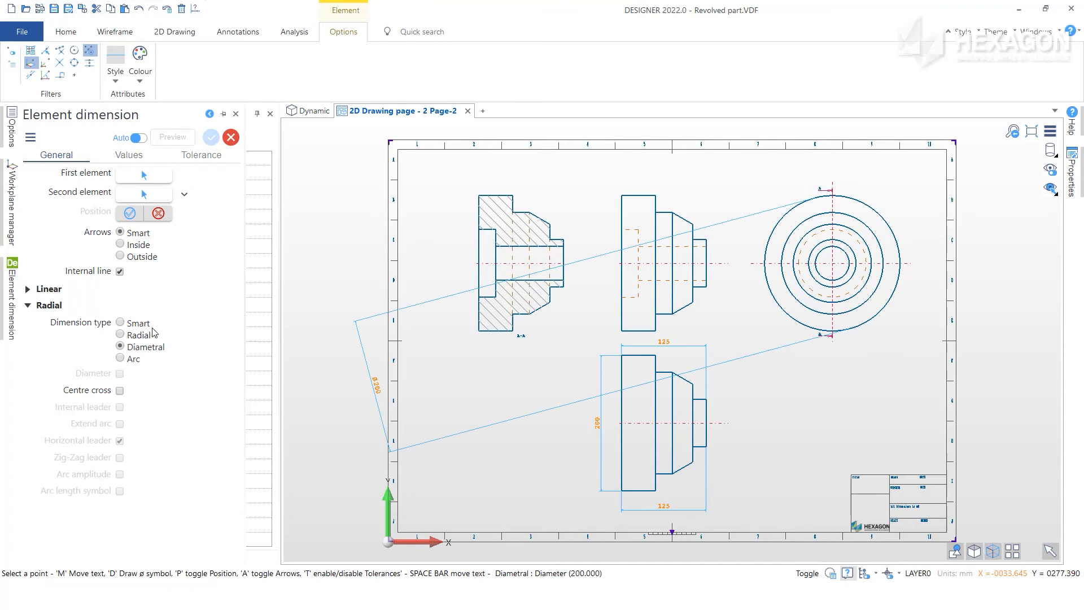
left_click(121, 322)
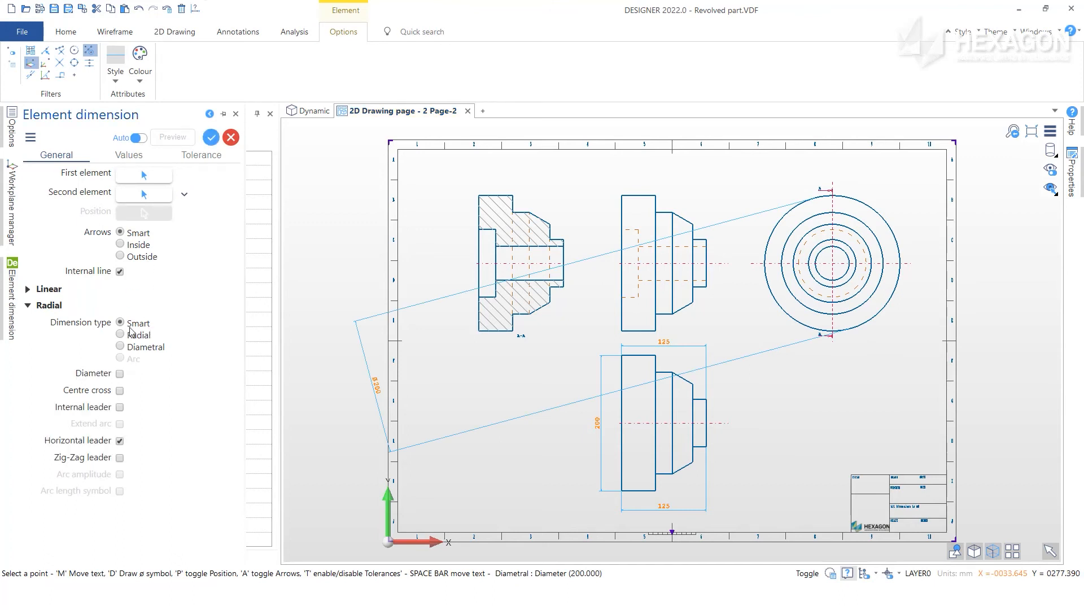
left_click(767, 328)
left_click(766, 328)
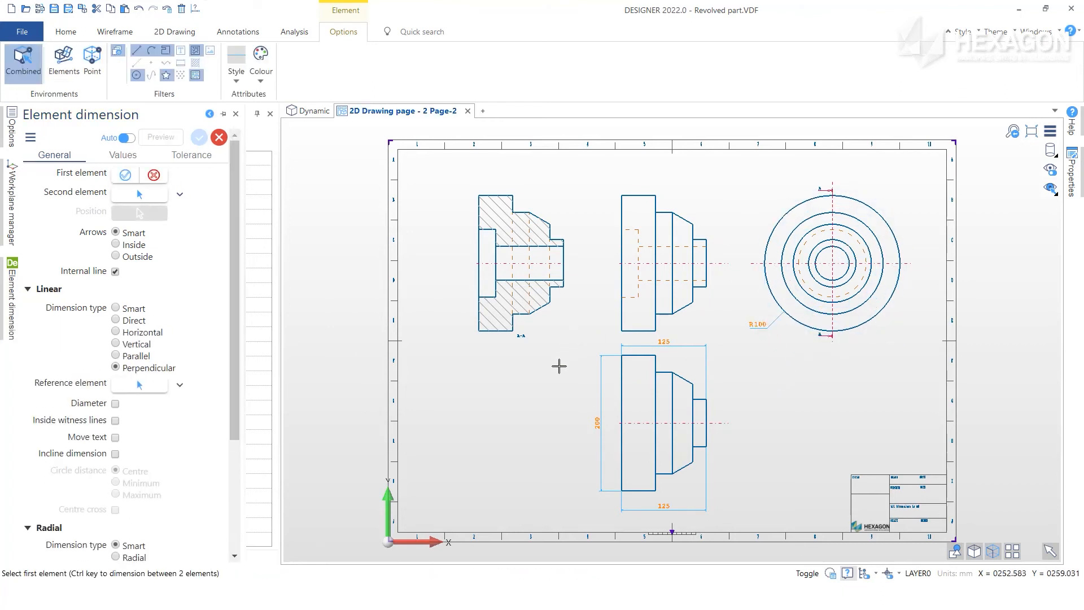
key("Escape")
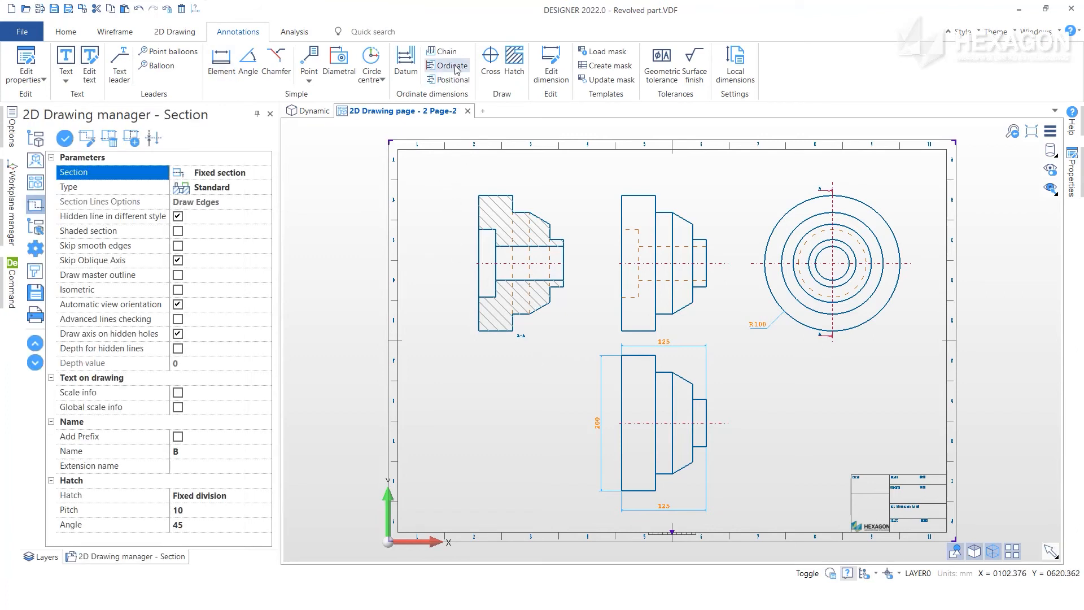
Add datum dimensions above the Top view from its upper-left corner to each successive step corner, with a distance of 10 between them.
left_click(406, 66)
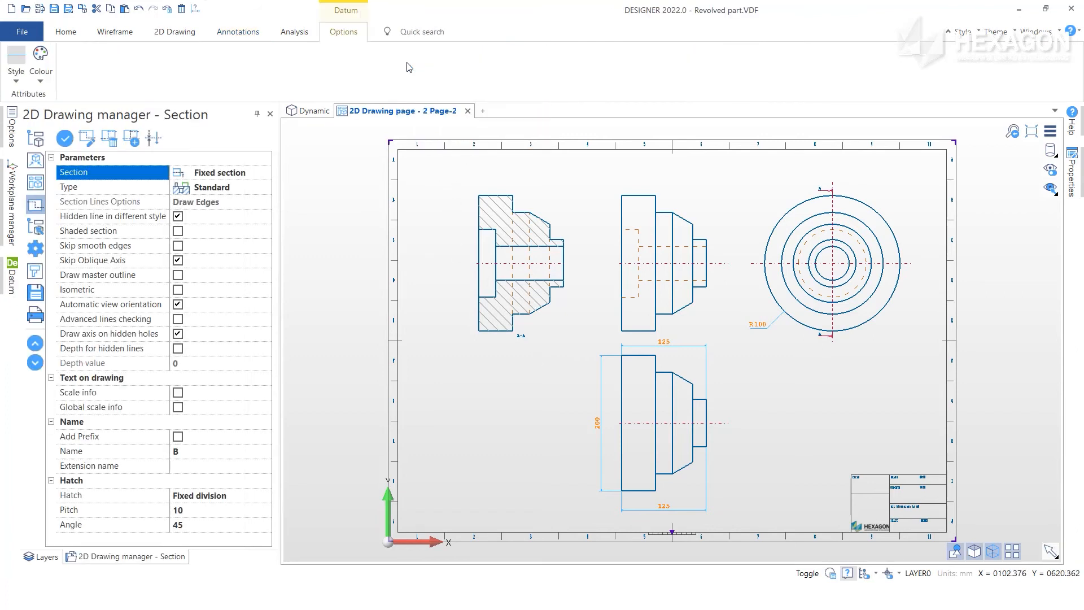
left_click(621, 195)
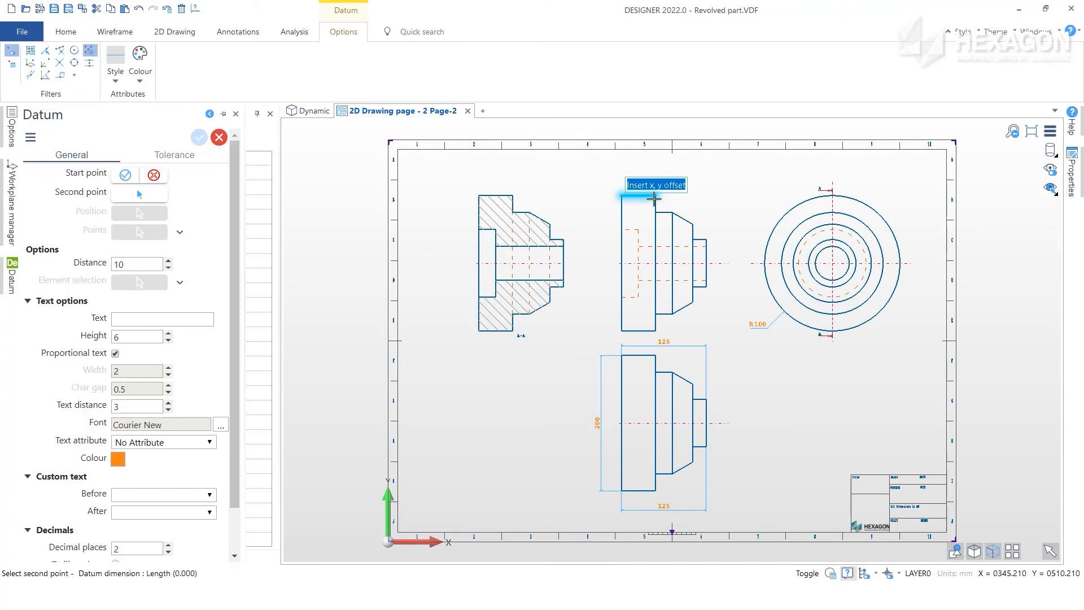
left_click(656, 194)
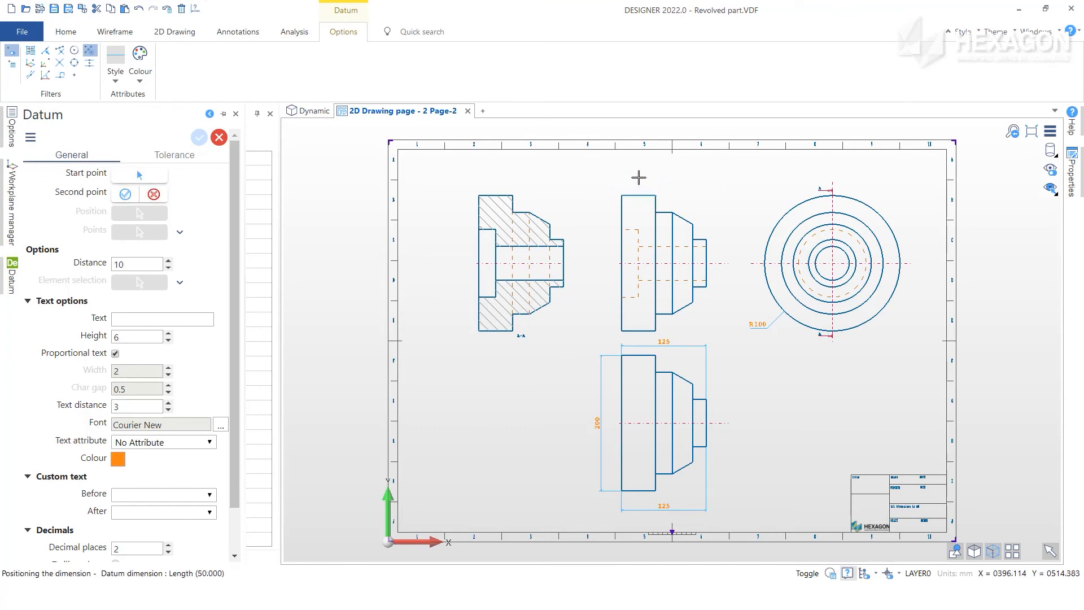
left_click(638, 176)
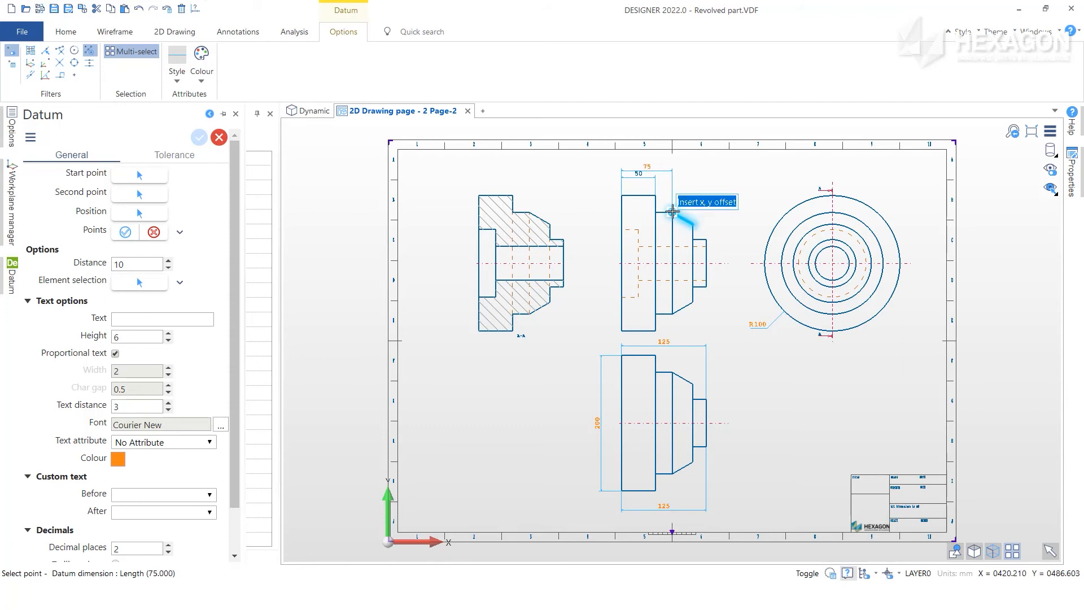
left_click(671, 211)
left_click(692, 224)
left_click(705, 240)
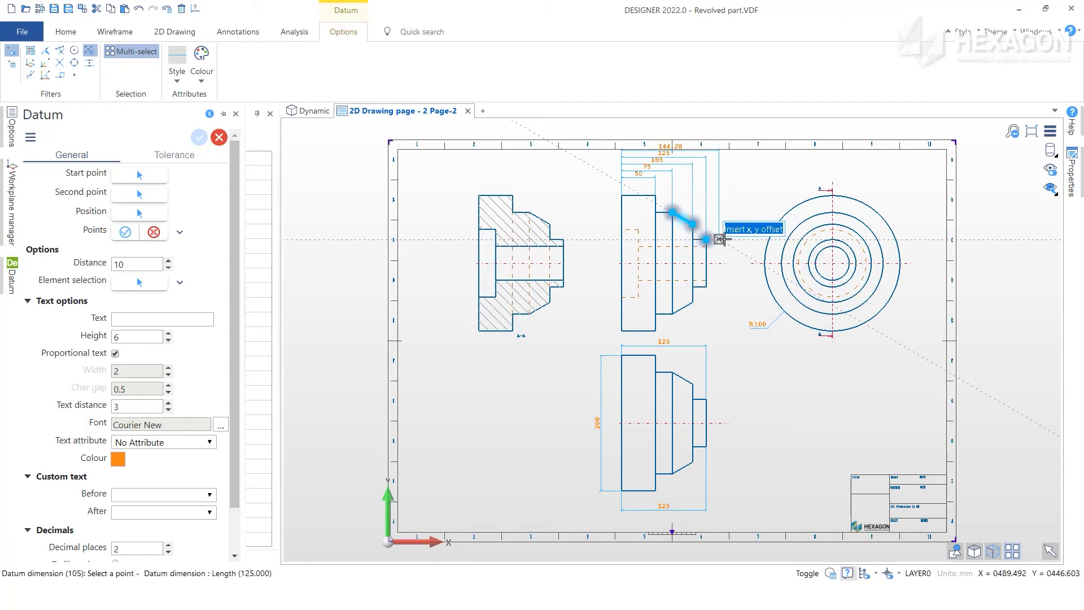
right_click(723, 242)
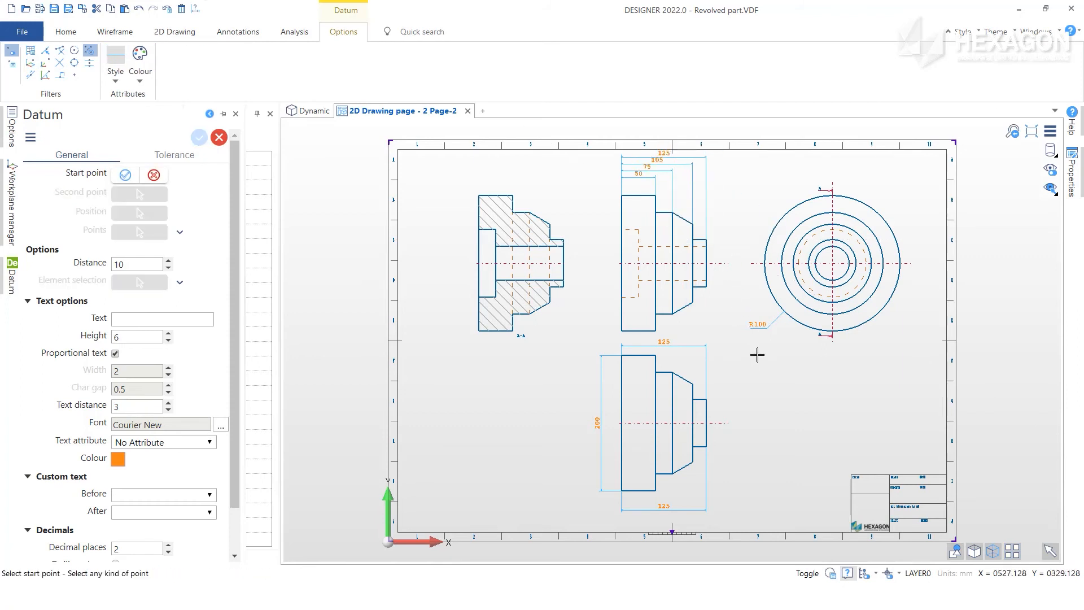
right_click(775, 376)
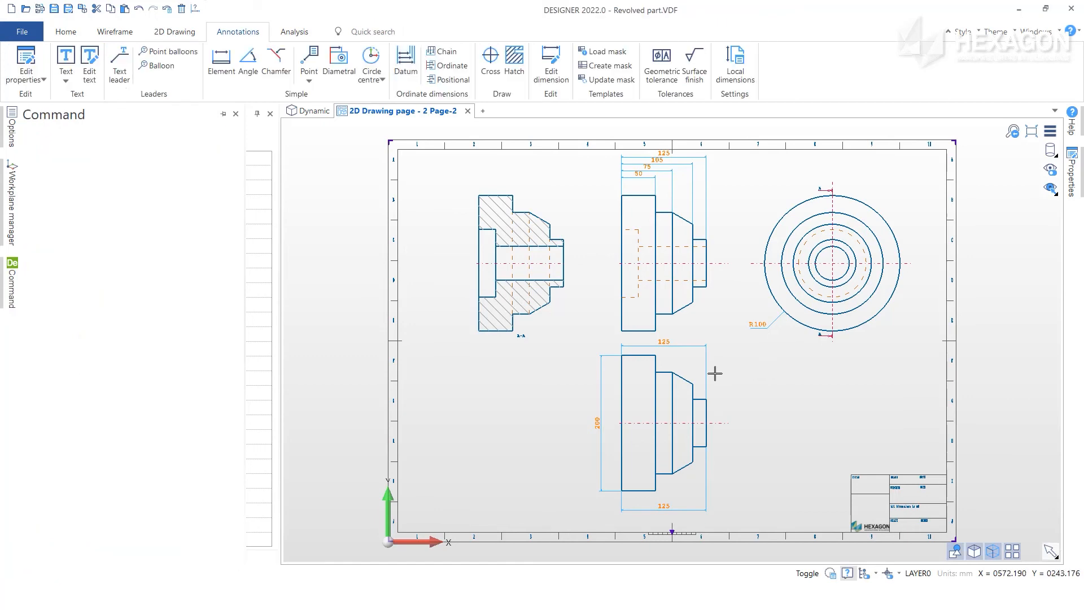
Edit the overall length dimension above the lower view by moving its dimension line down, closer to the part.
scroll(698, 372, "up", 4)
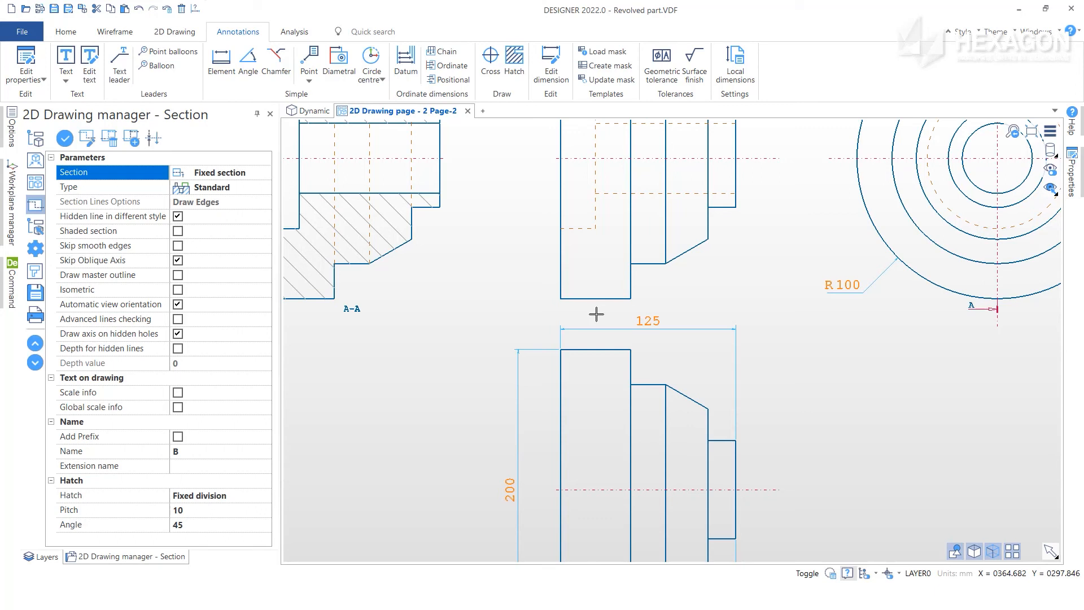
left_click(551, 69)
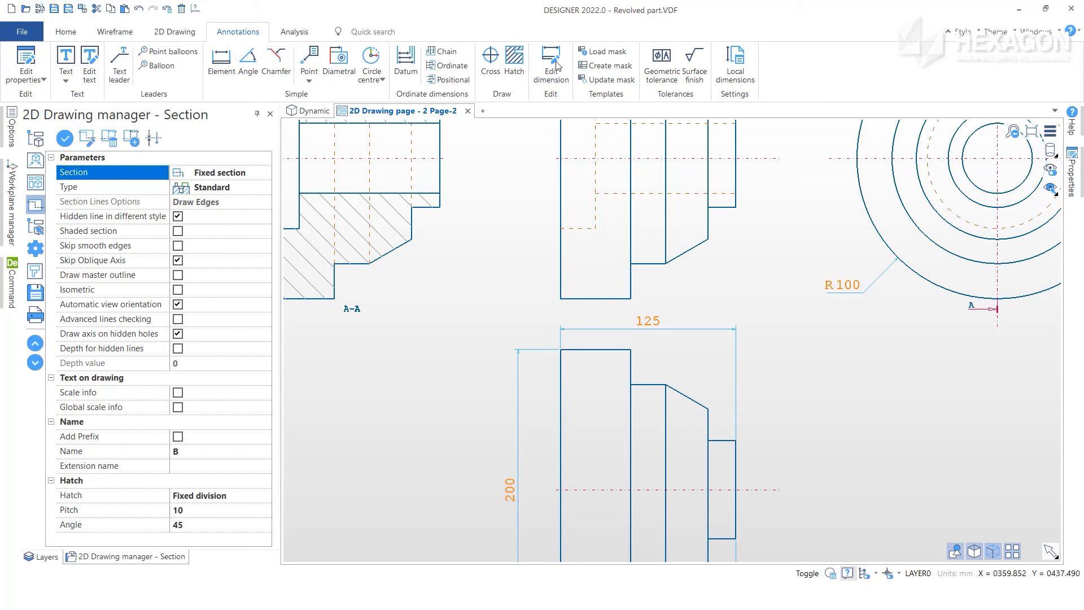
left_click(650, 320)
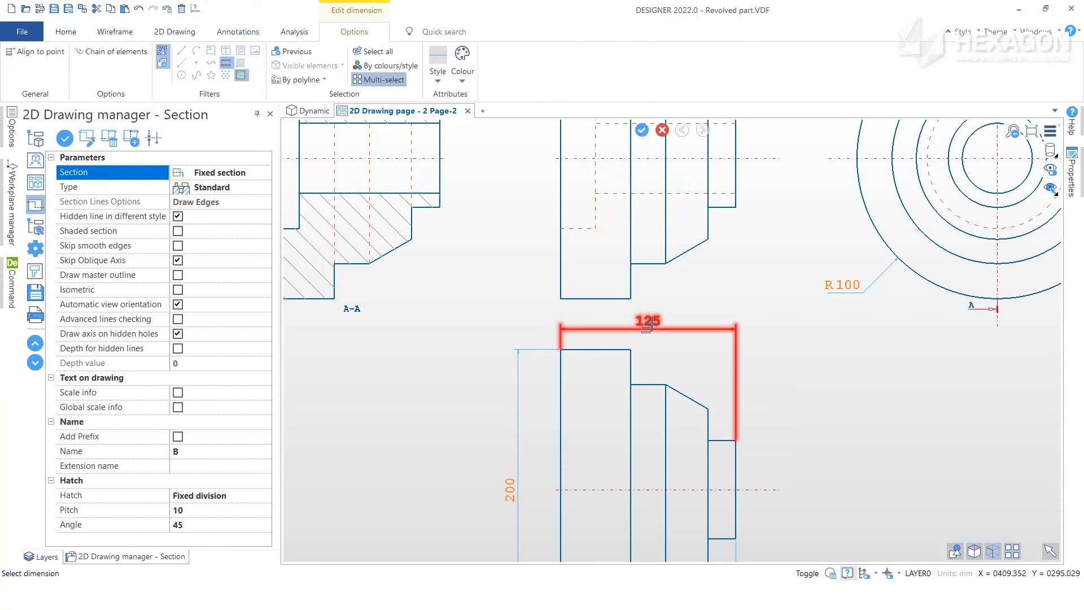
right_click(675, 350)
scroll(643, 331, "up", 7)
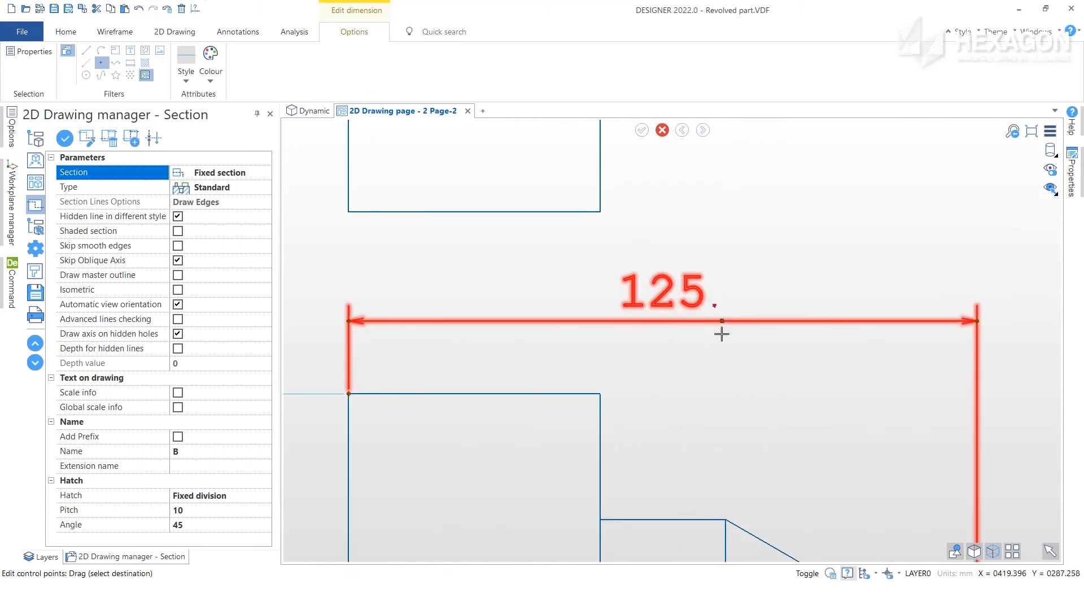
scroll(721, 333, "up", 4)
left_click(724, 301)
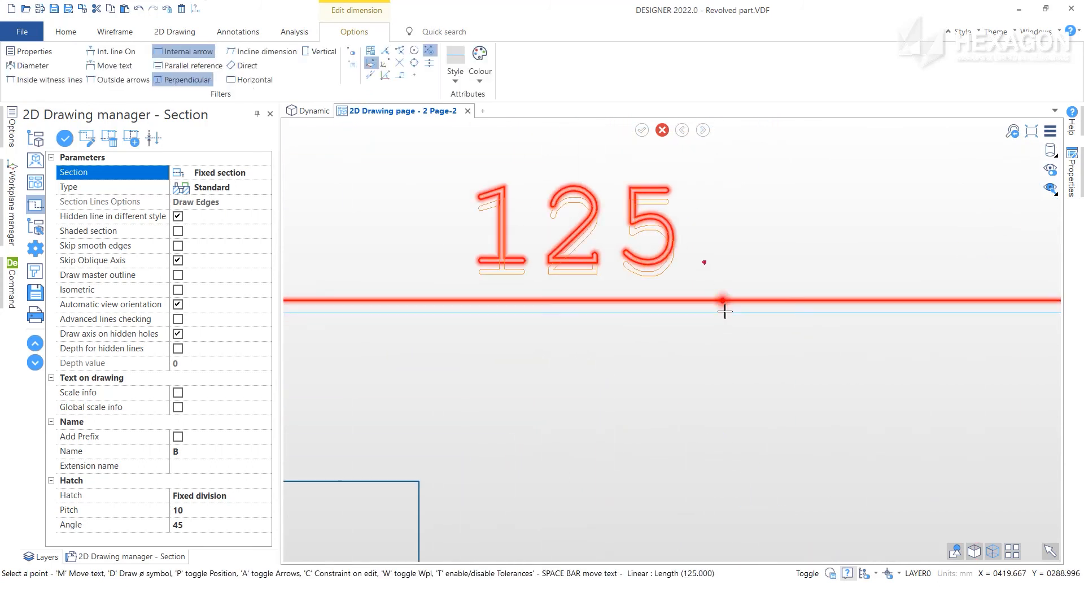
scroll(722, 299, "down", 4)
left_click(725, 355)
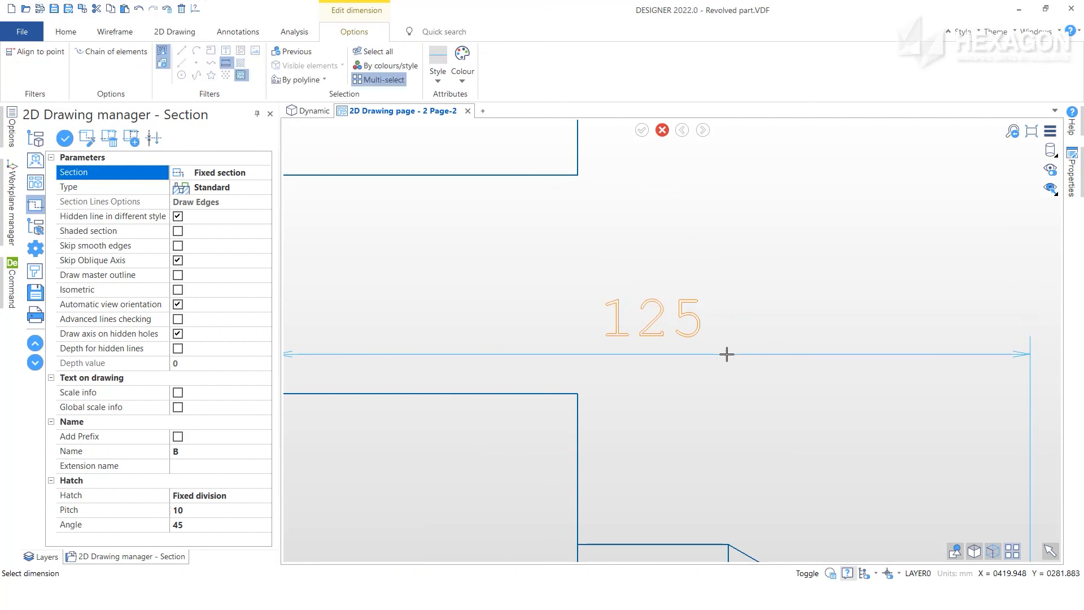
Edit the overall length dimension above the lower view, setting its text colour to dark yellow and its text height to 4.
left_click(689, 333)
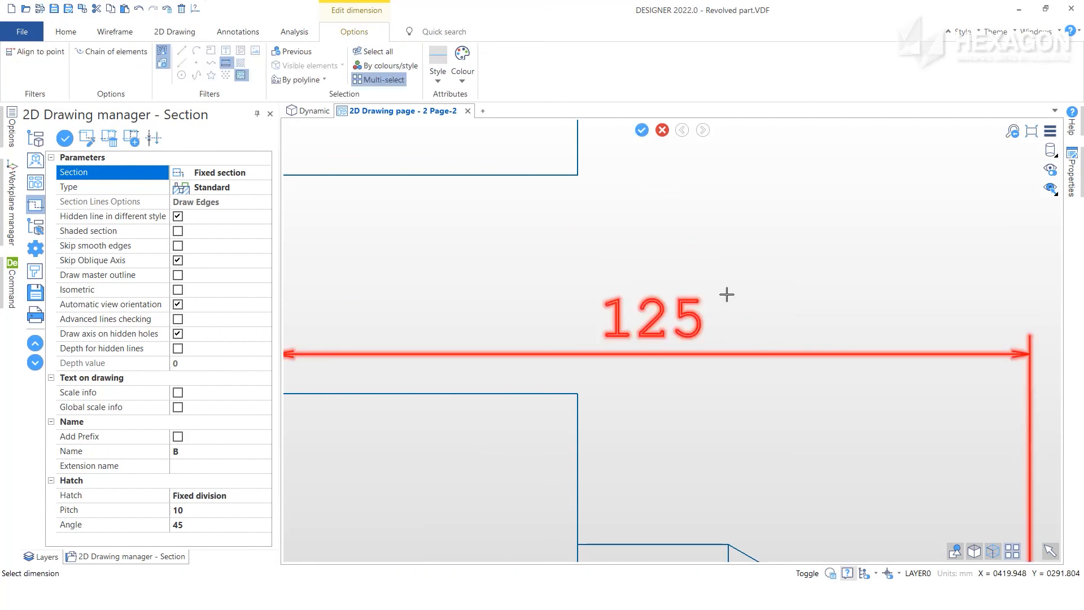
right_click(726, 294)
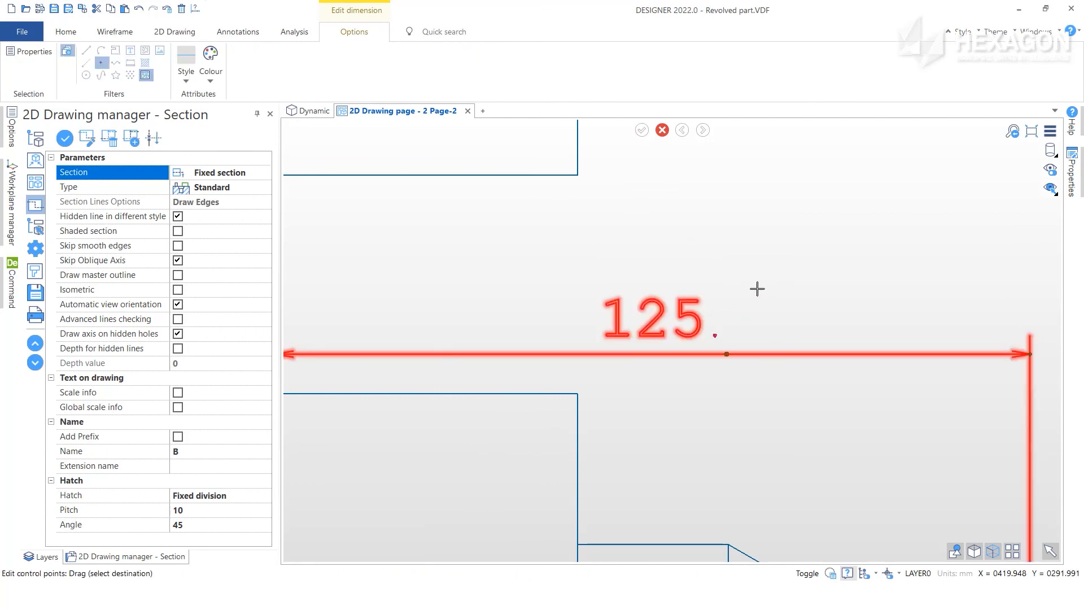
left_click(720, 321)
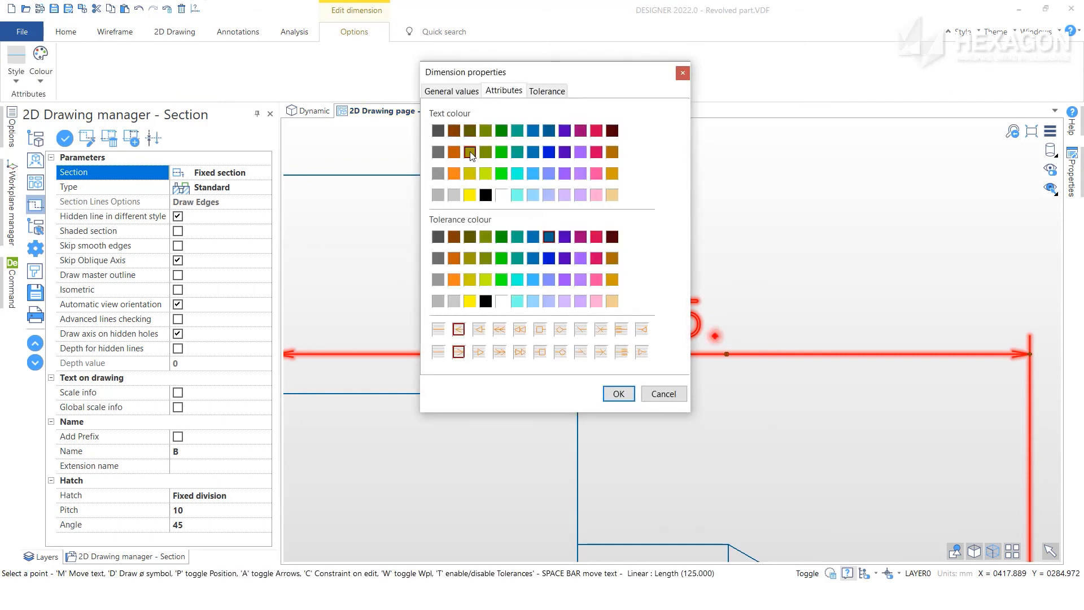
left_click(463, 93)
left_click(505, 140)
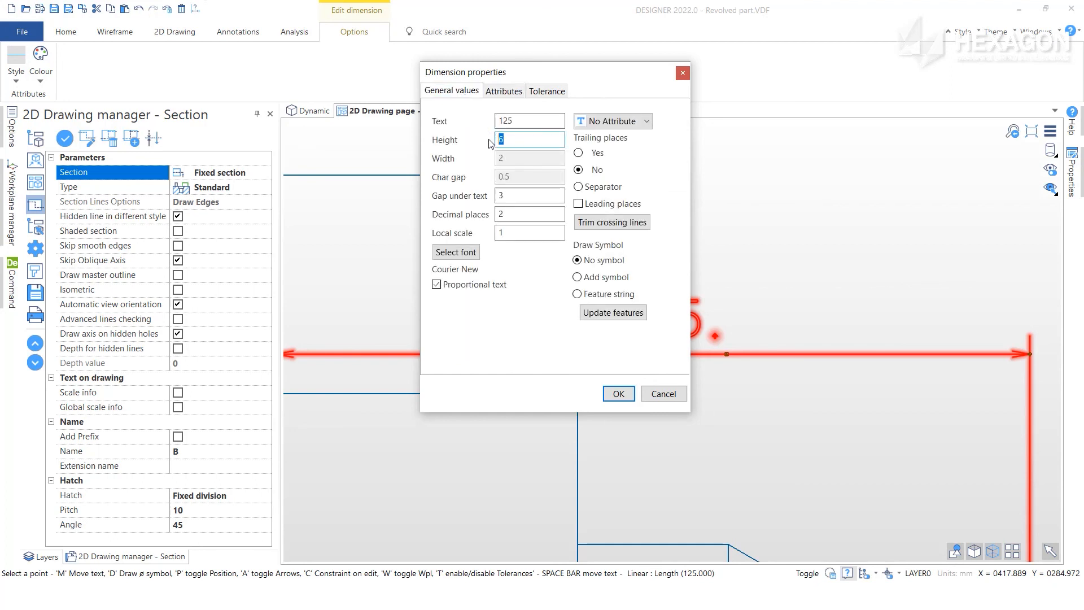
key("Tab")
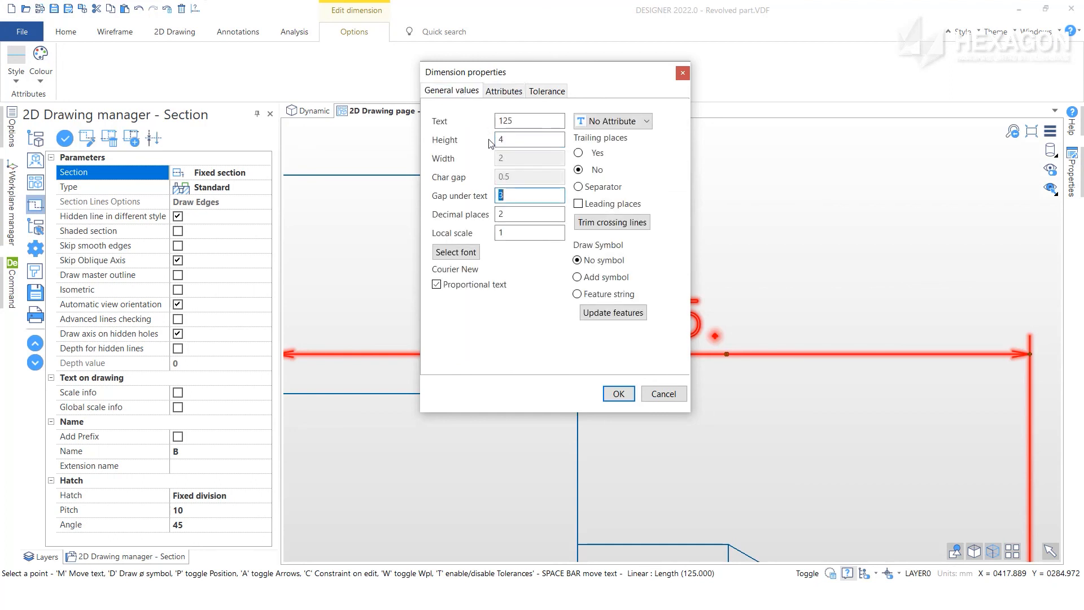
left_click(618, 393)
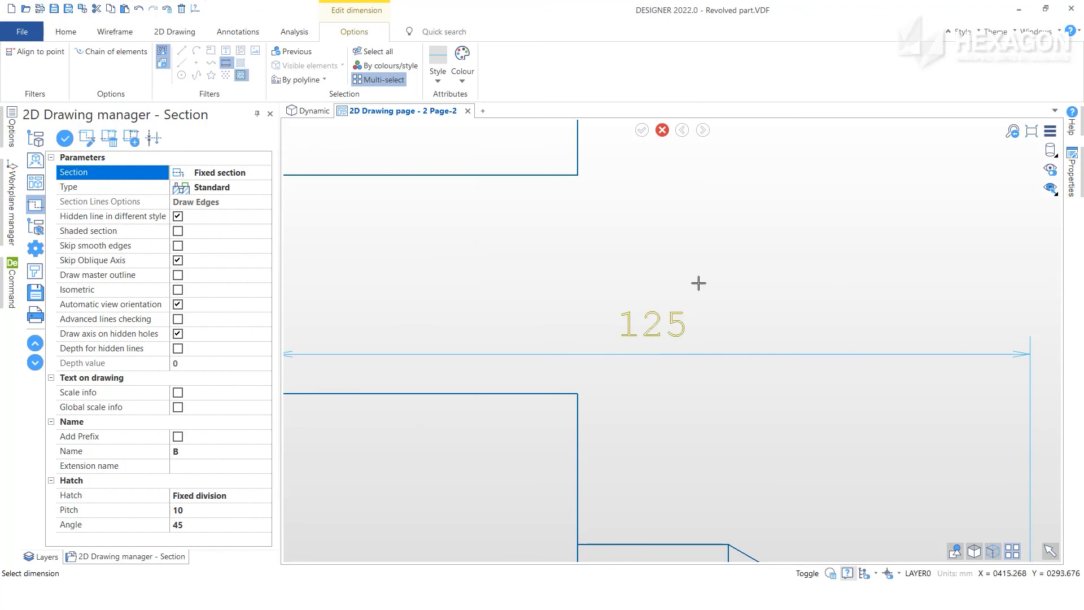
scroll(699, 284, "down", 6)
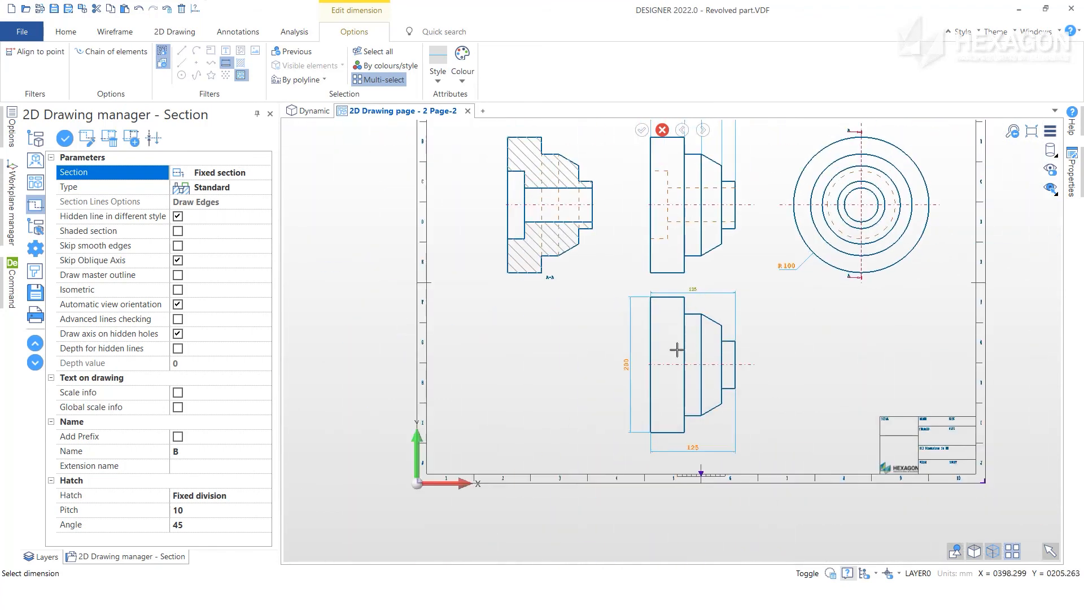
middle_click(560, 346)
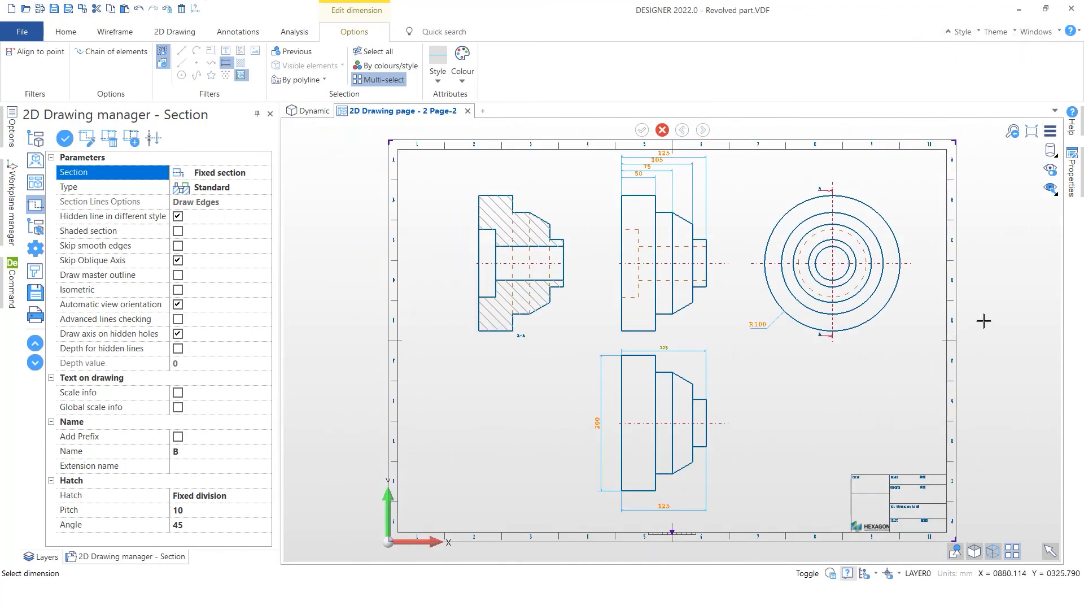